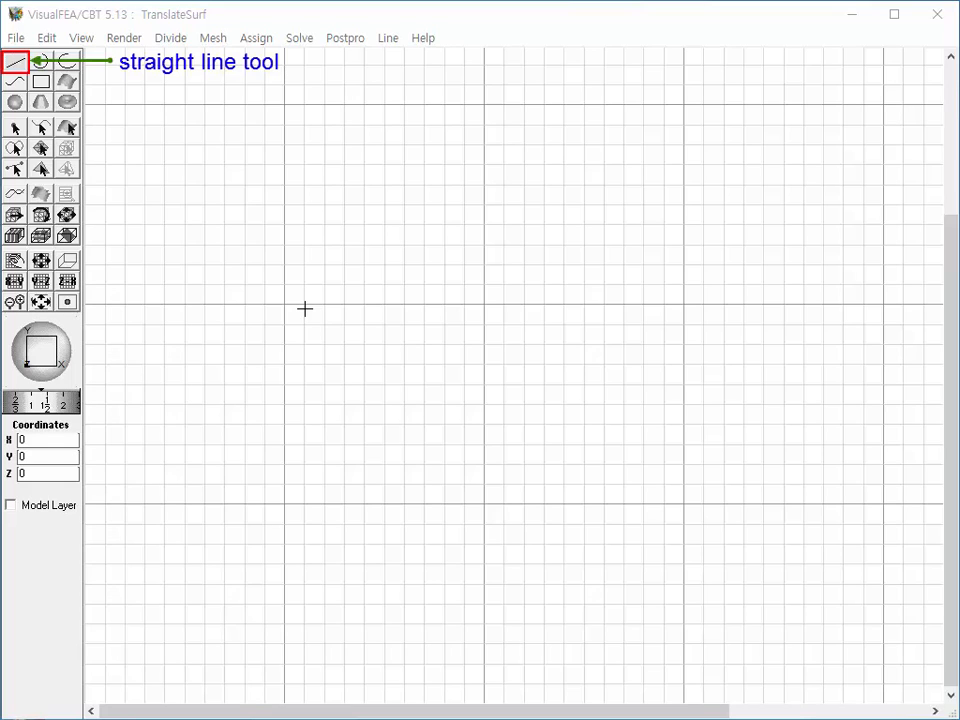
- Draw a straight line from (10, 20) to (15, 25) and continue it with a circular arc centred at (20, 20), ending at (20, 27)
click(286, 304)
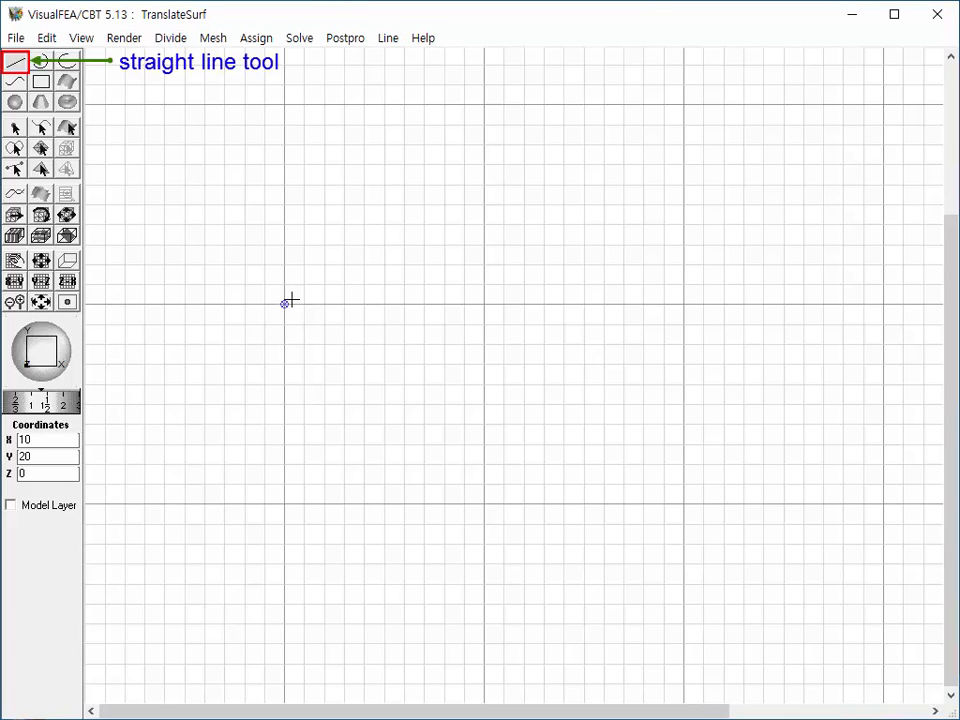
click(384, 206)
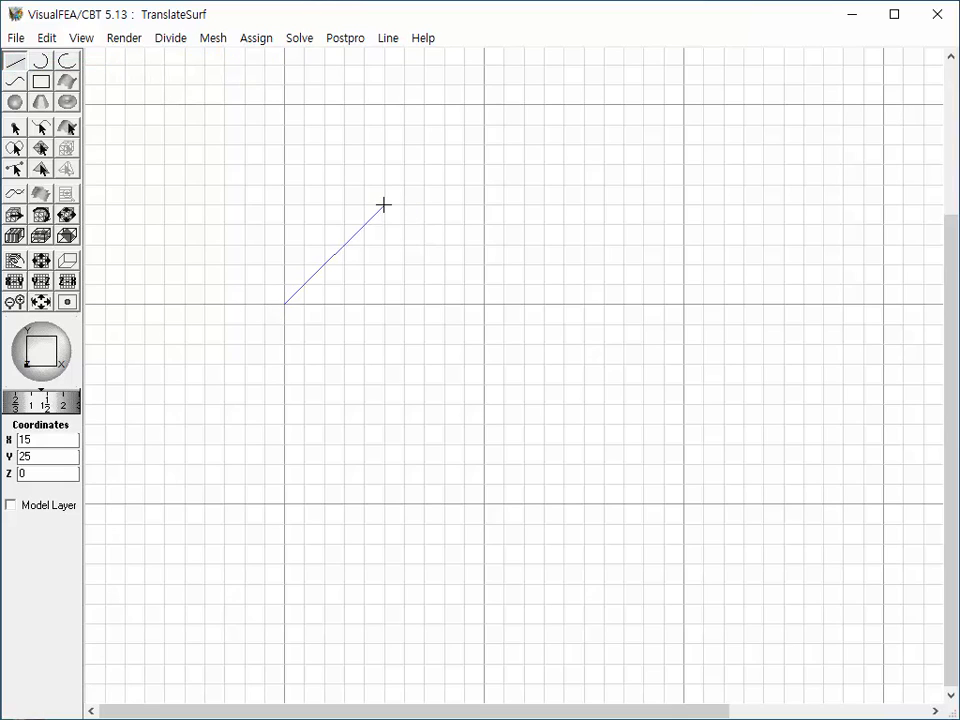
click(41, 61)
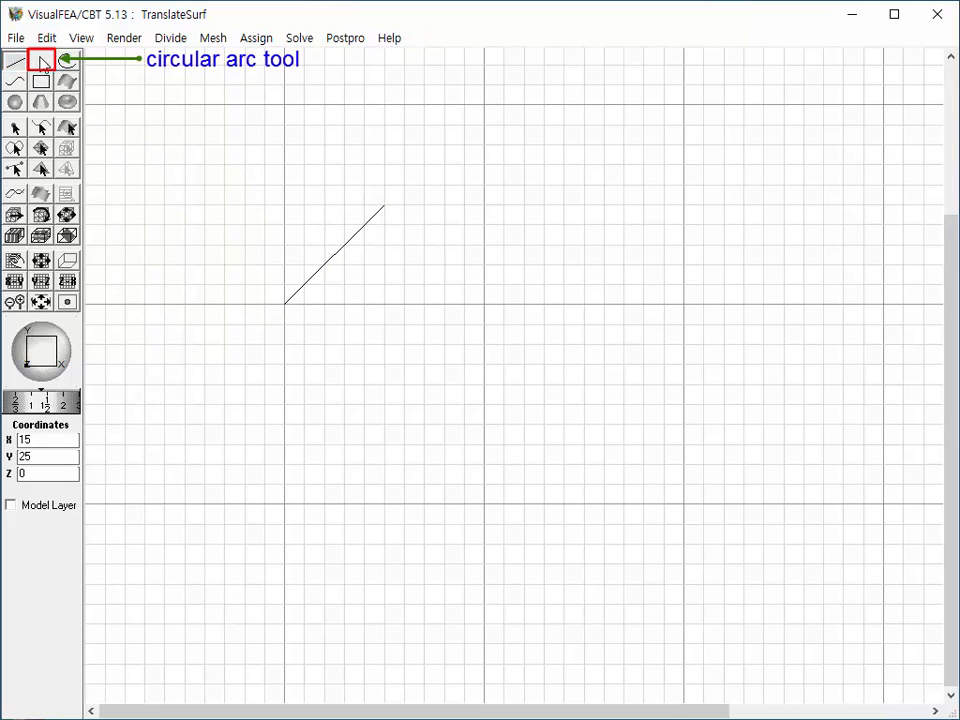
click(42, 62)
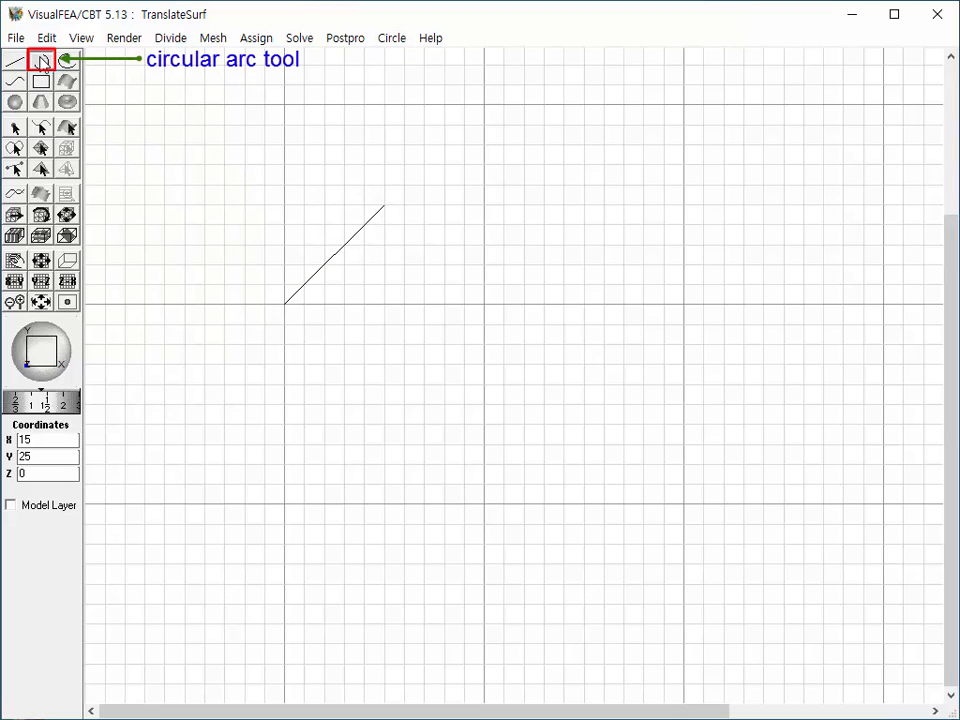
click(485, 303)
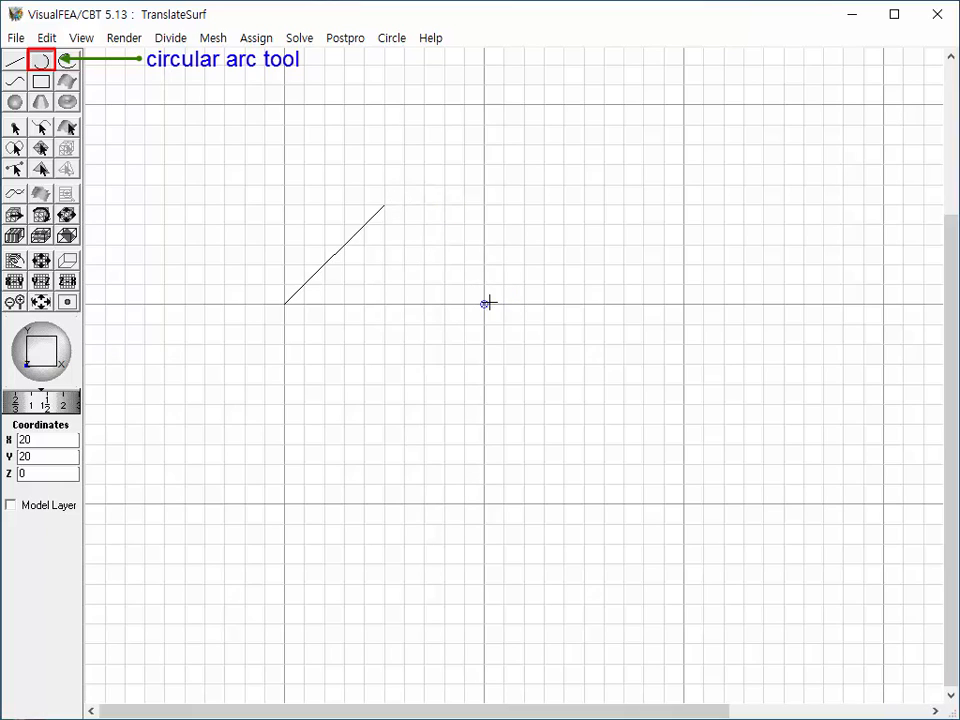
click(385, 205)
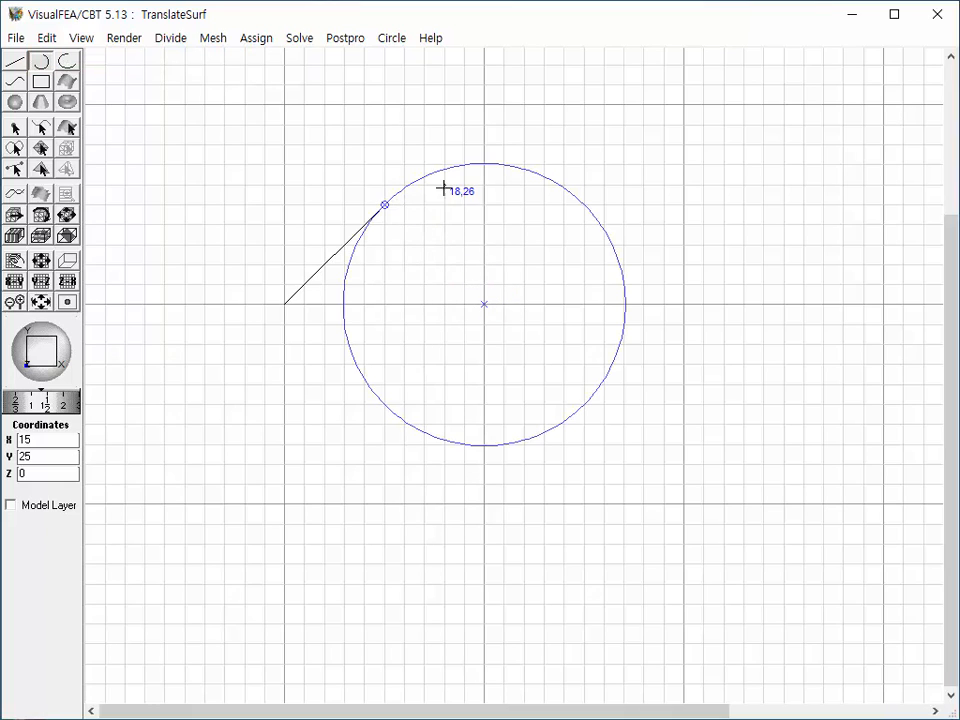
click(484, 162)
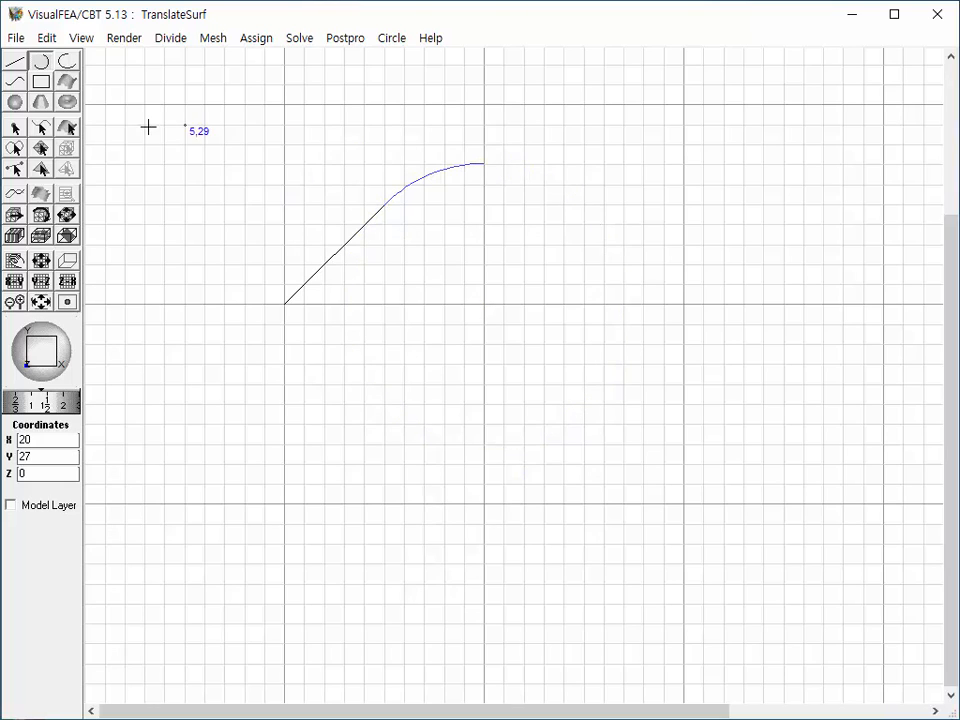
- Divide the straight line into 8 segments and the circular arc into 6 segments
click(41, 128)
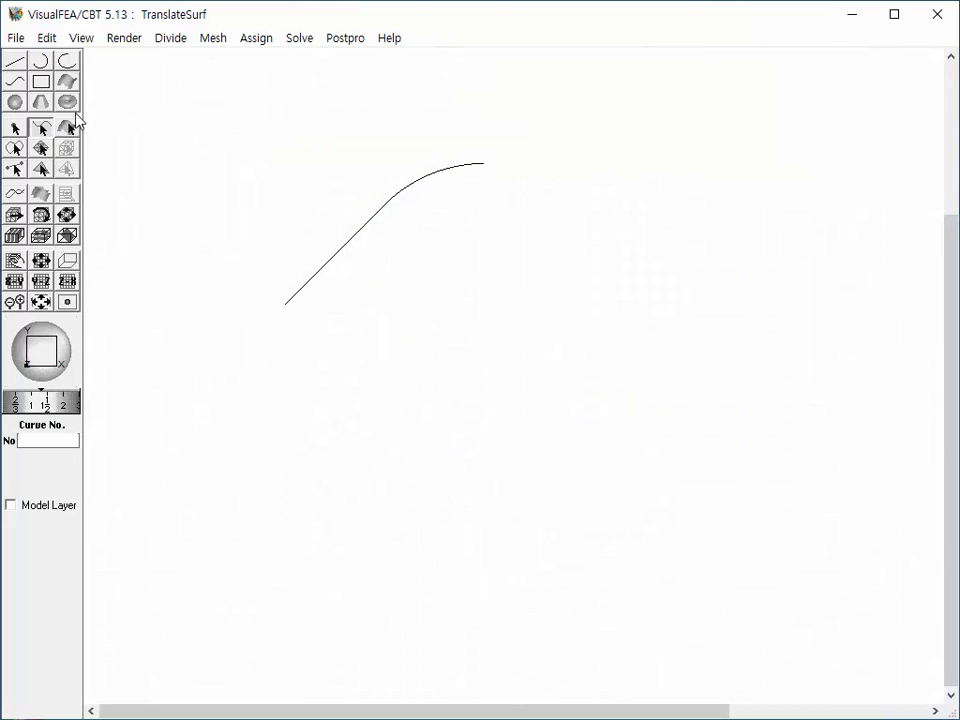
click(340, 250)
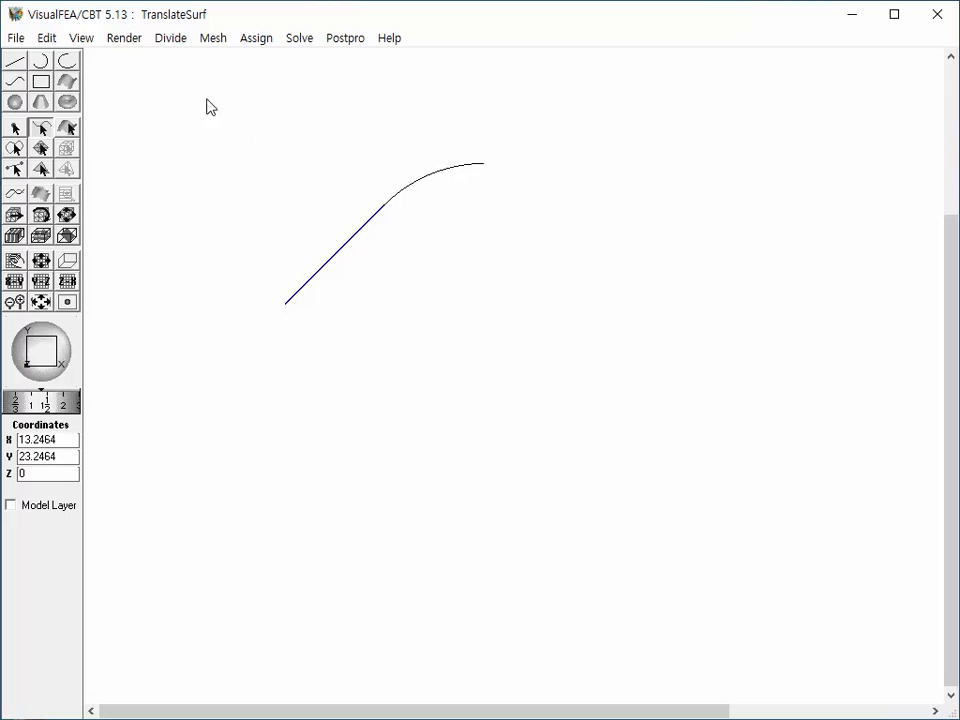
click(166, 42)
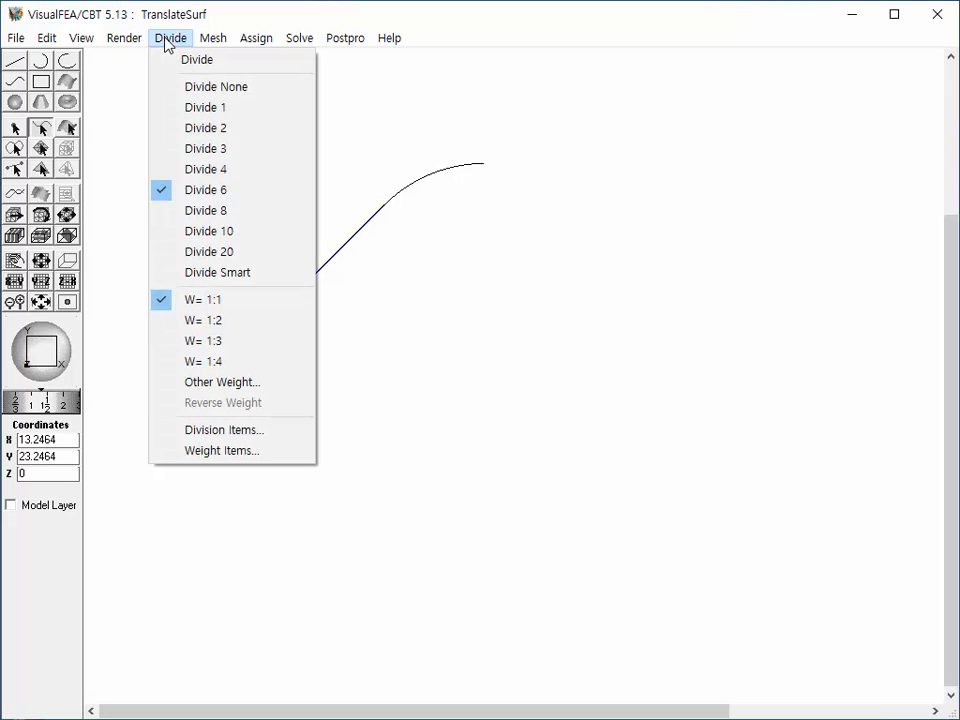
click(212, 210)
click(418, 192)
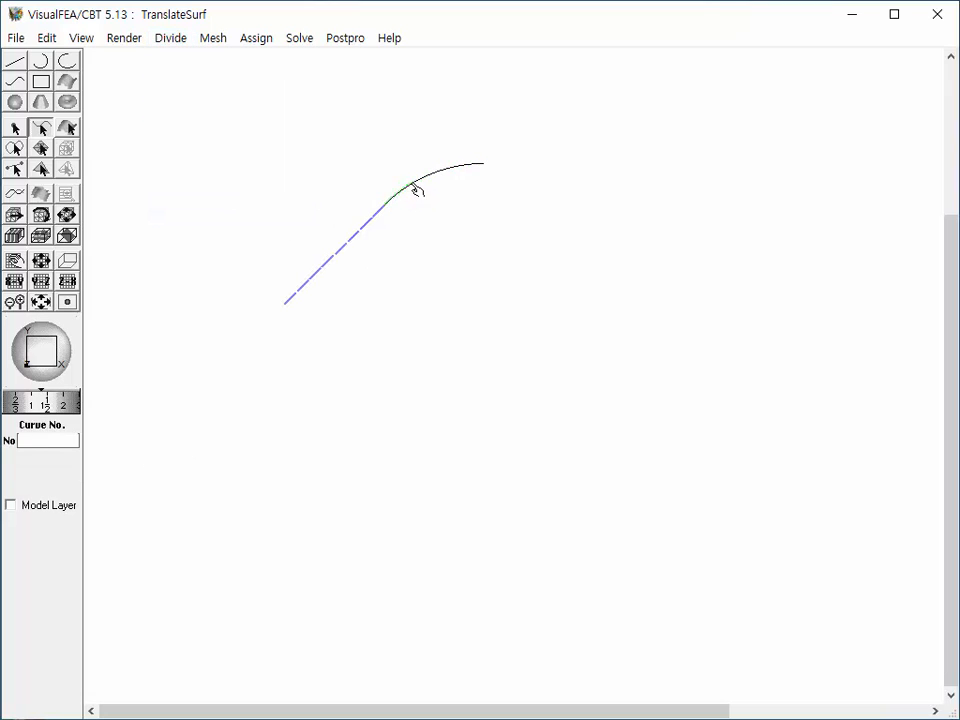
click(168, 40)
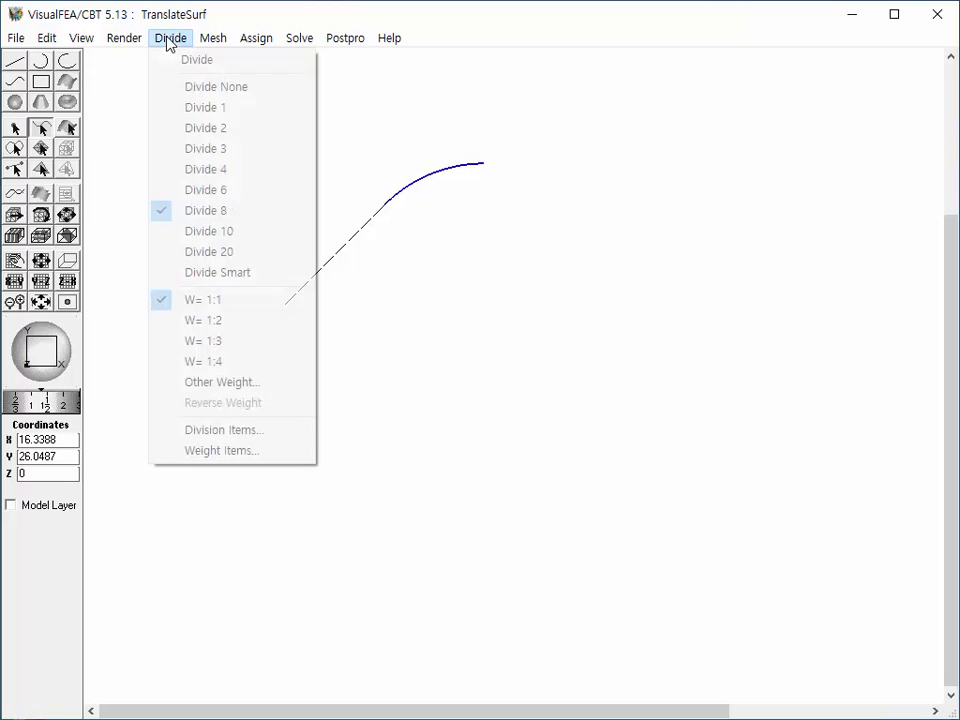
click(200, 190)
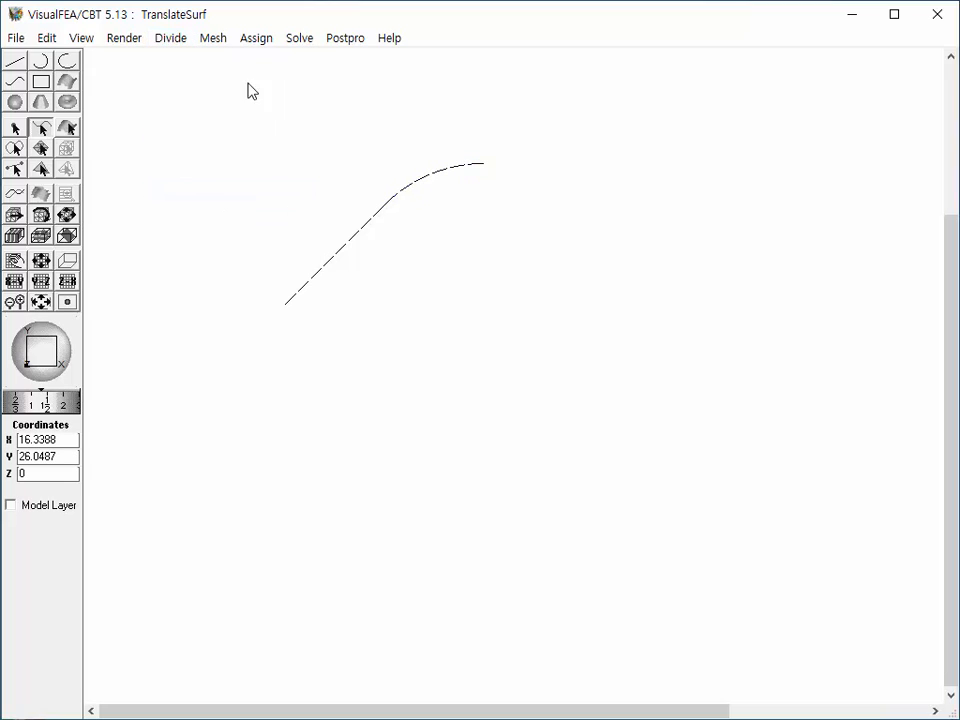
- Start a Translate (Surface) mesh with 10 divisions and set the straight line and the arc as its generating curve
click(212, 40)
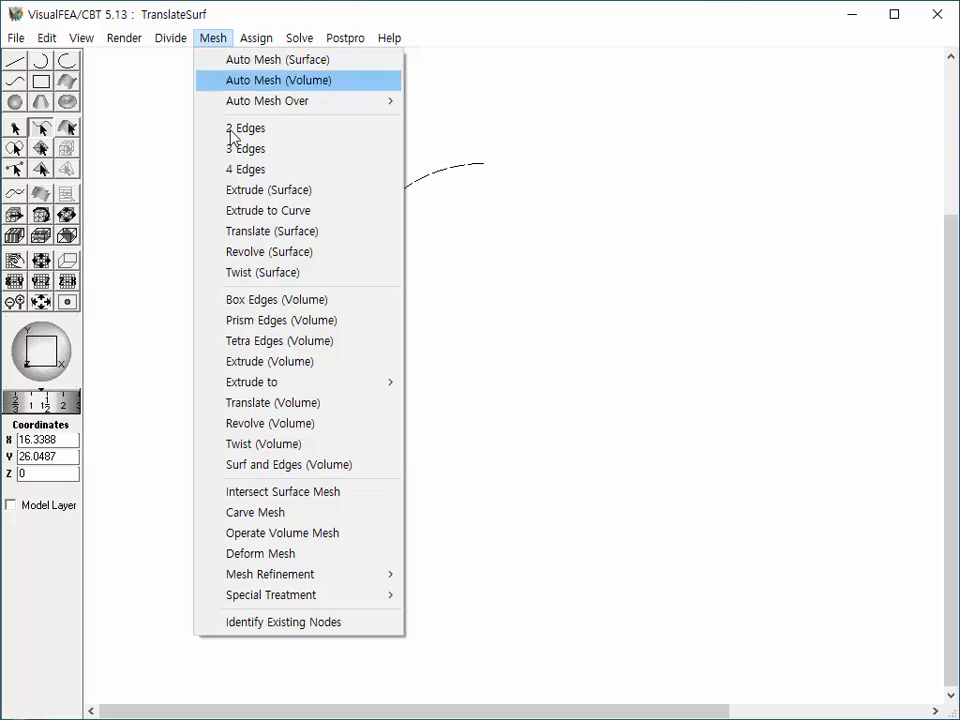
click(237, 236)
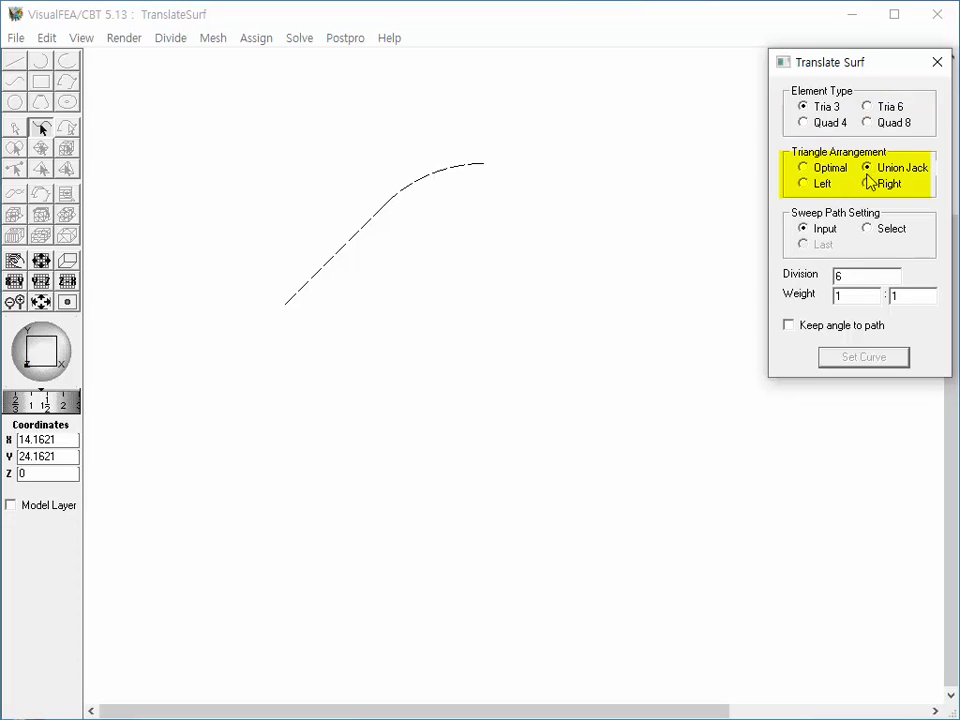
drag(851, 275, 803, 277)
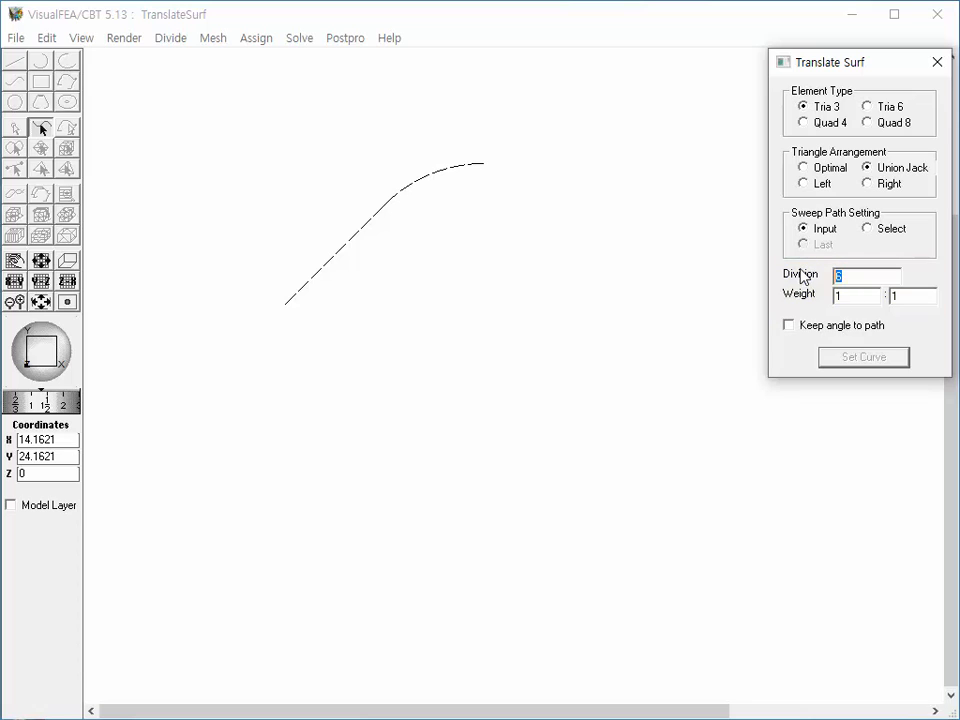
text(10)
click(378, 226)
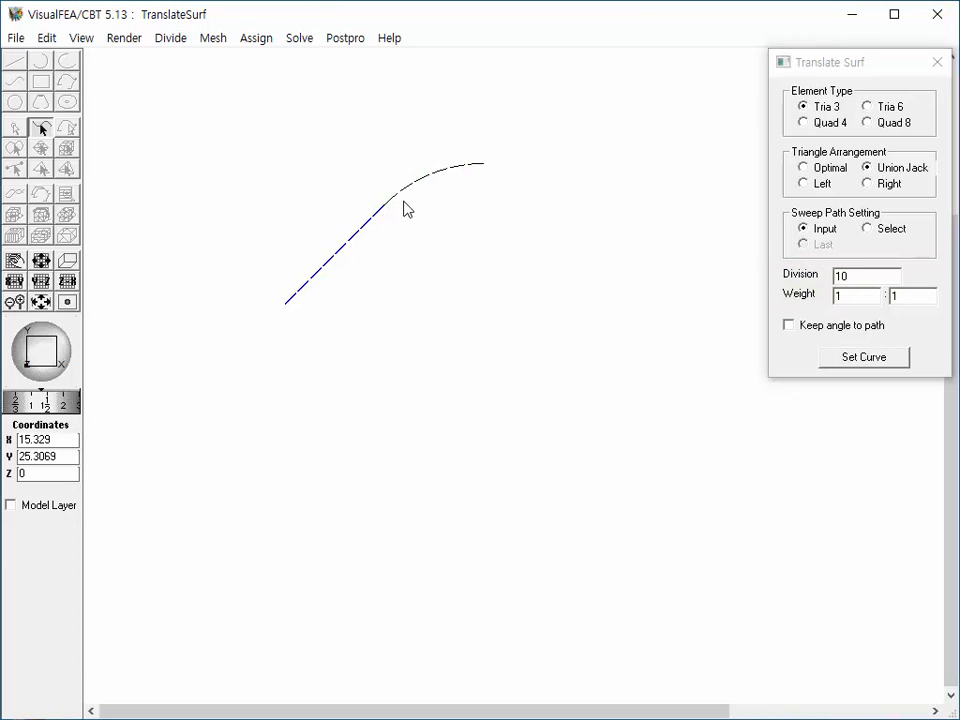
click(437, 184)
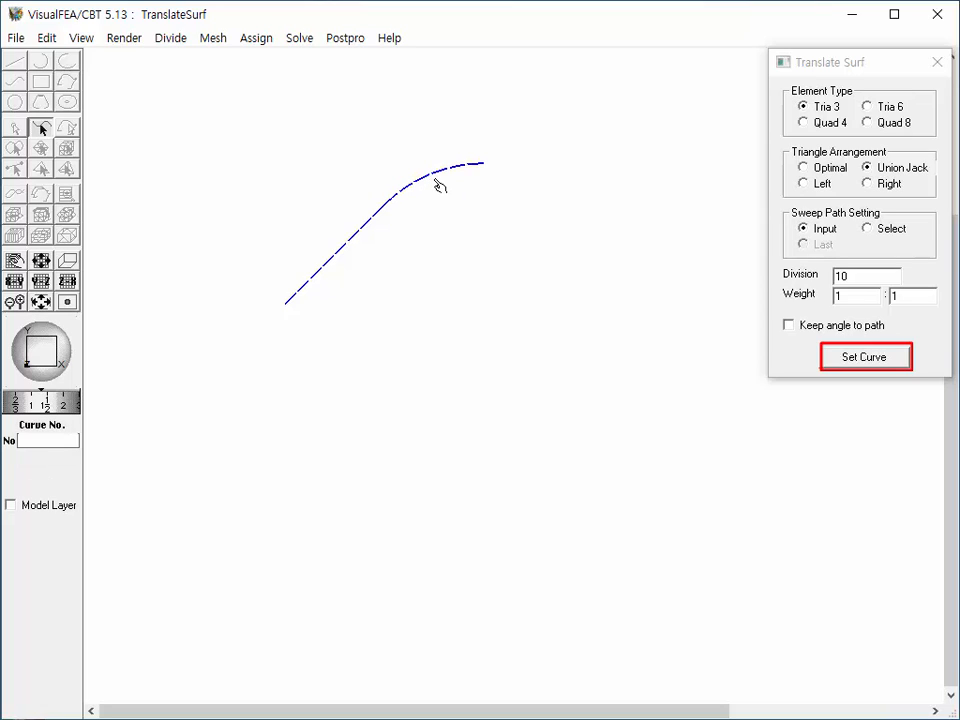
click(867, 359)
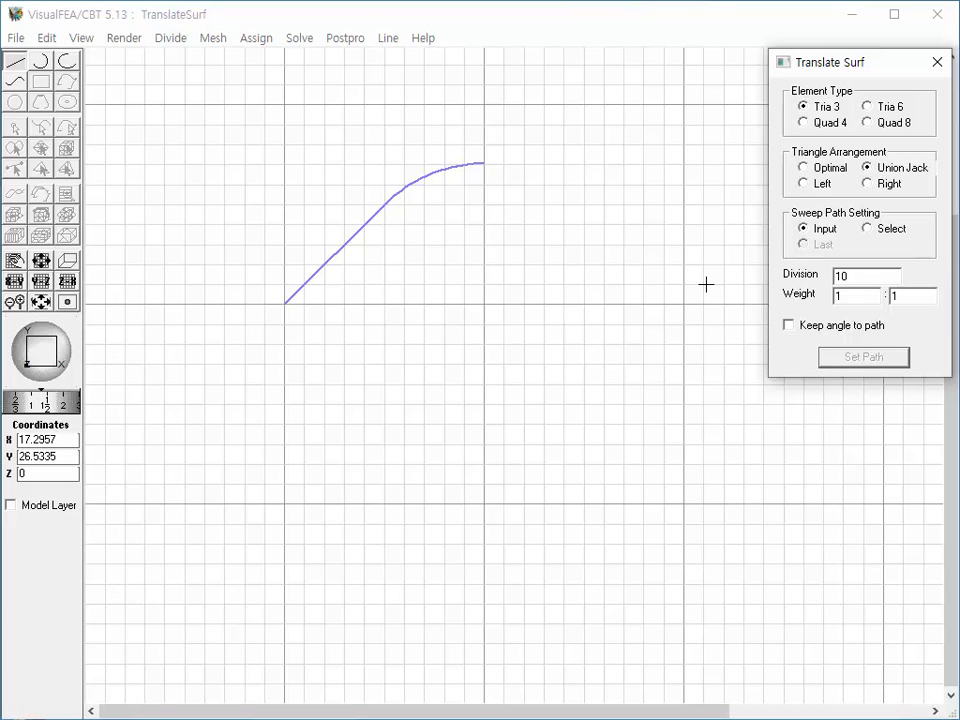
- Draw a circular arc centred at (3, 13) from (10, 20) to (10, 6) and set it as the sweep path to generate the mesh
click(40, 61)
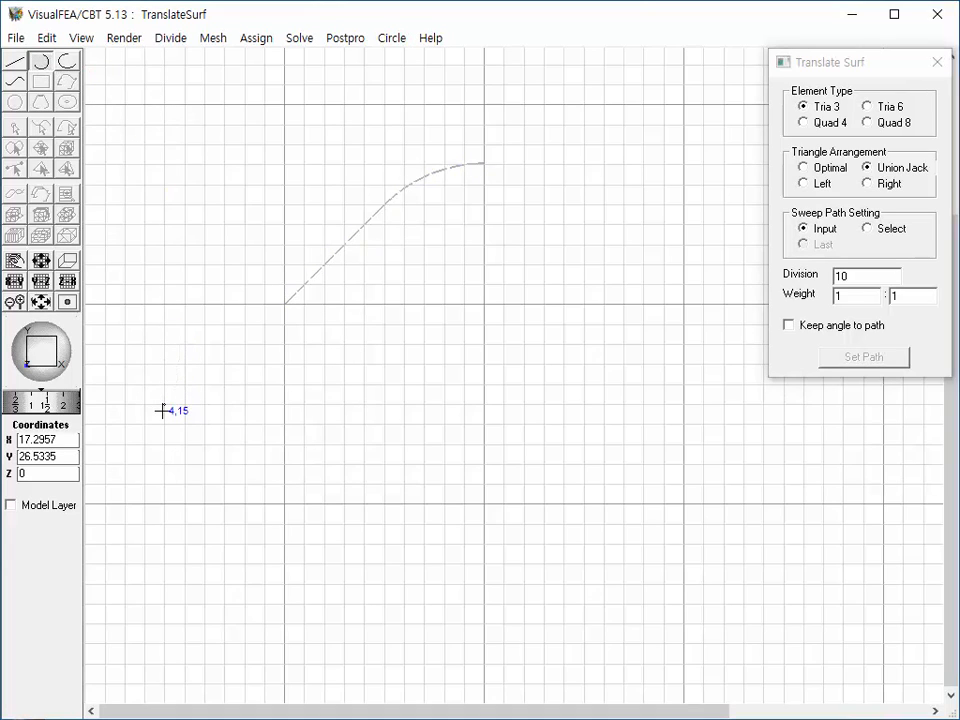
click(145, 444)
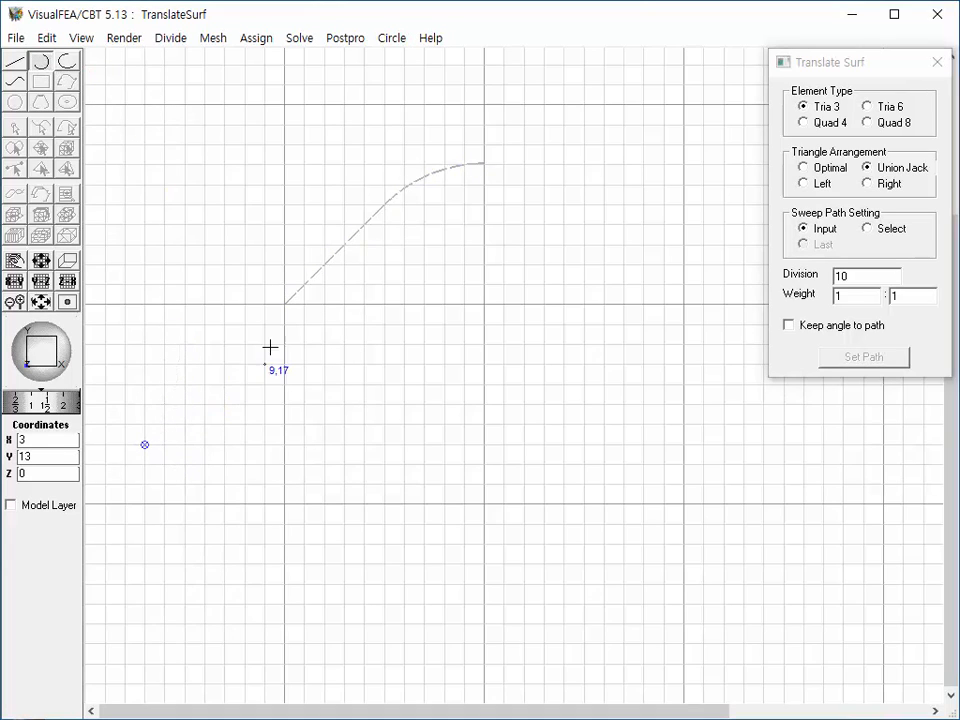
click(284, 304)
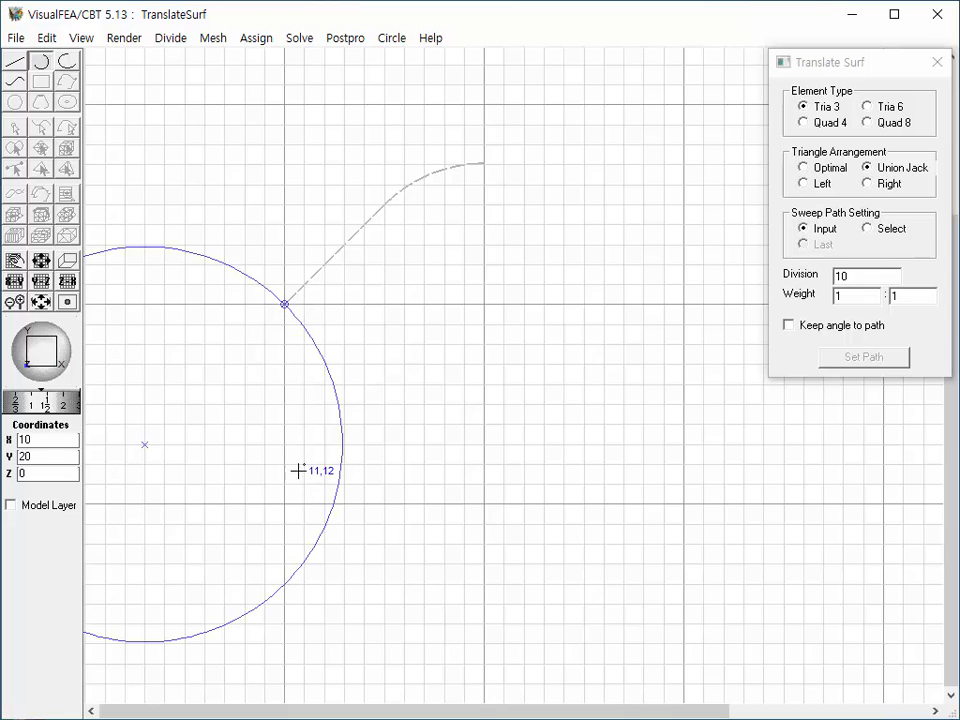
click(285, 584)
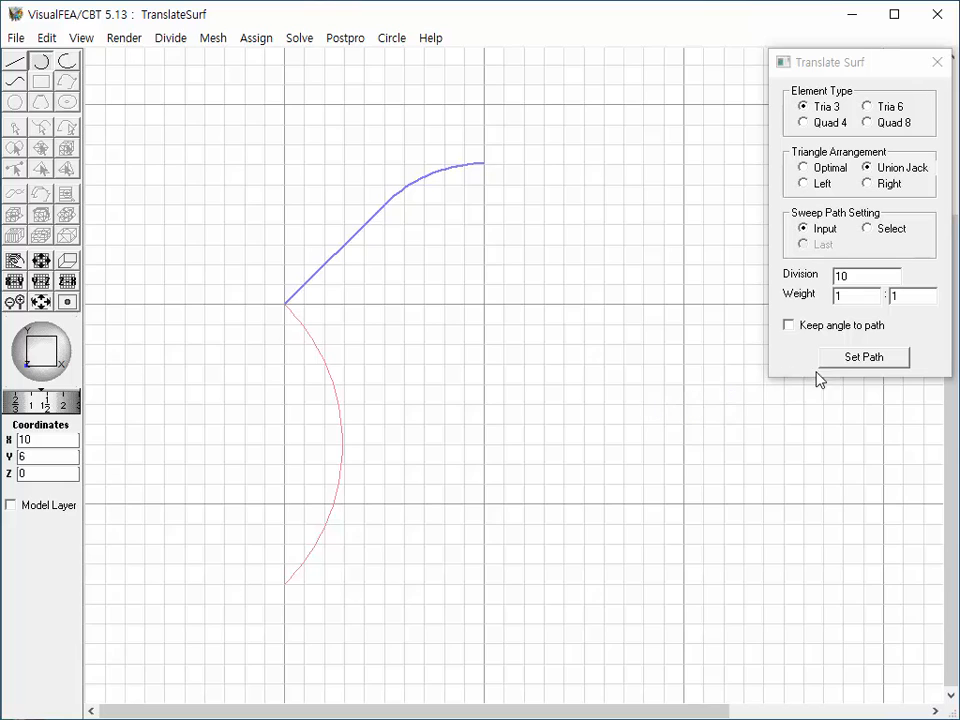
click(861, 358)
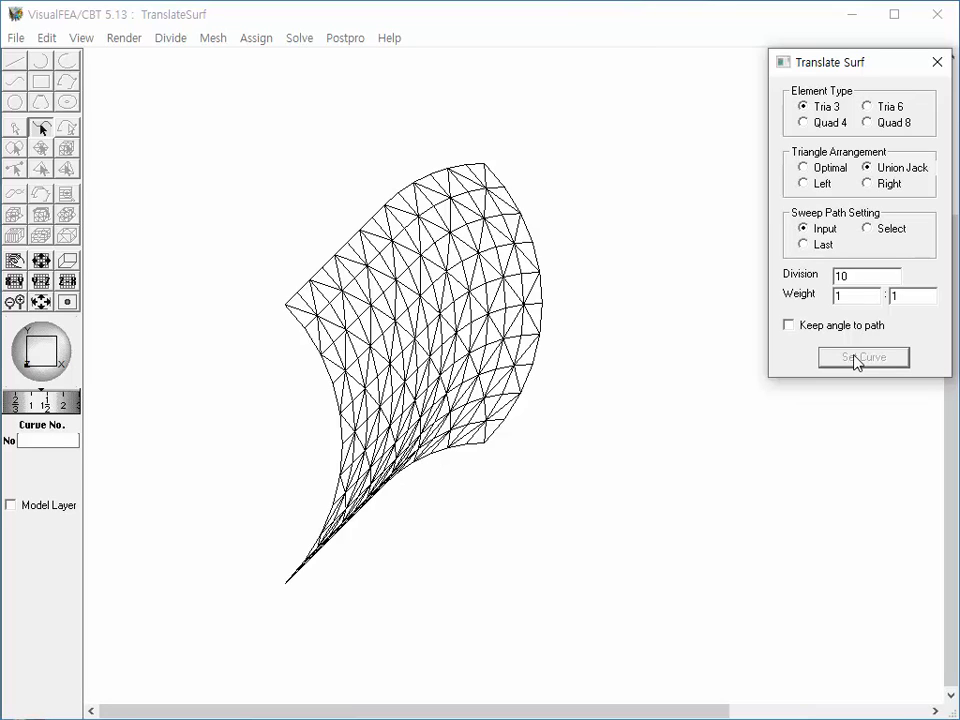
- Undo the generated surface mesh
click(40, 39)
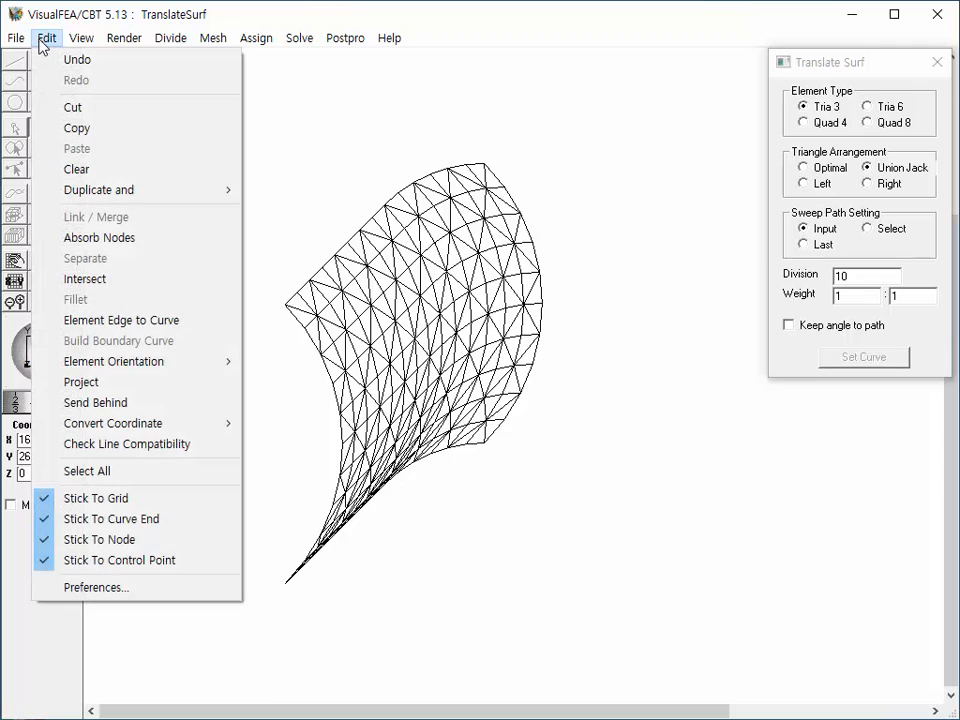
click(44, 58)
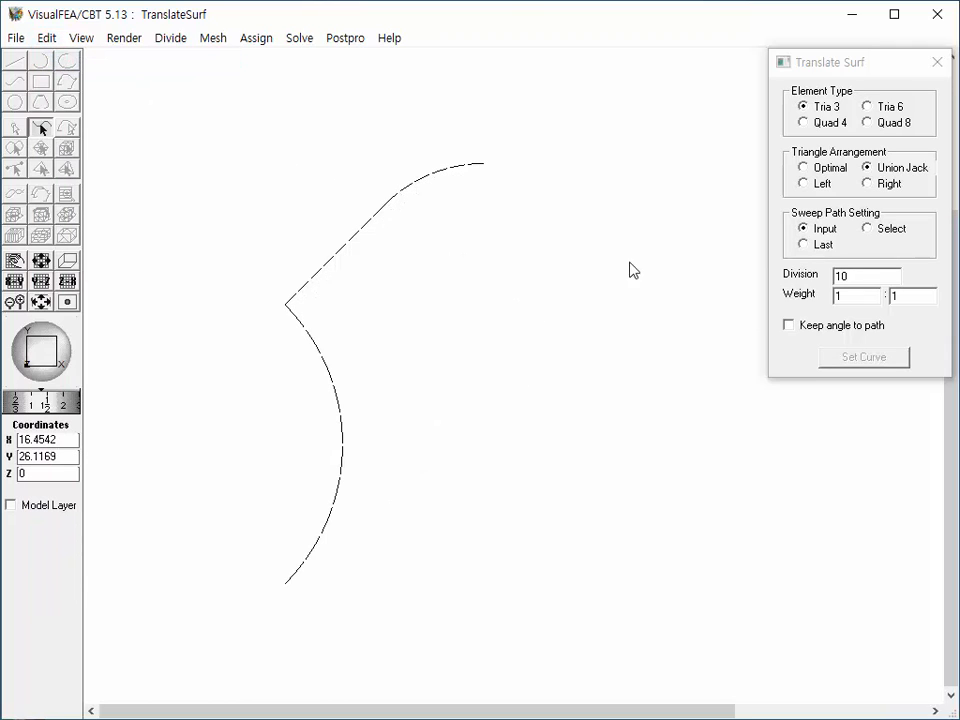
- Set up the surface translation with Keep angle to path and the Last sweep path, selecting the straight line and its adjoining arc as the curve
click(789, 326)
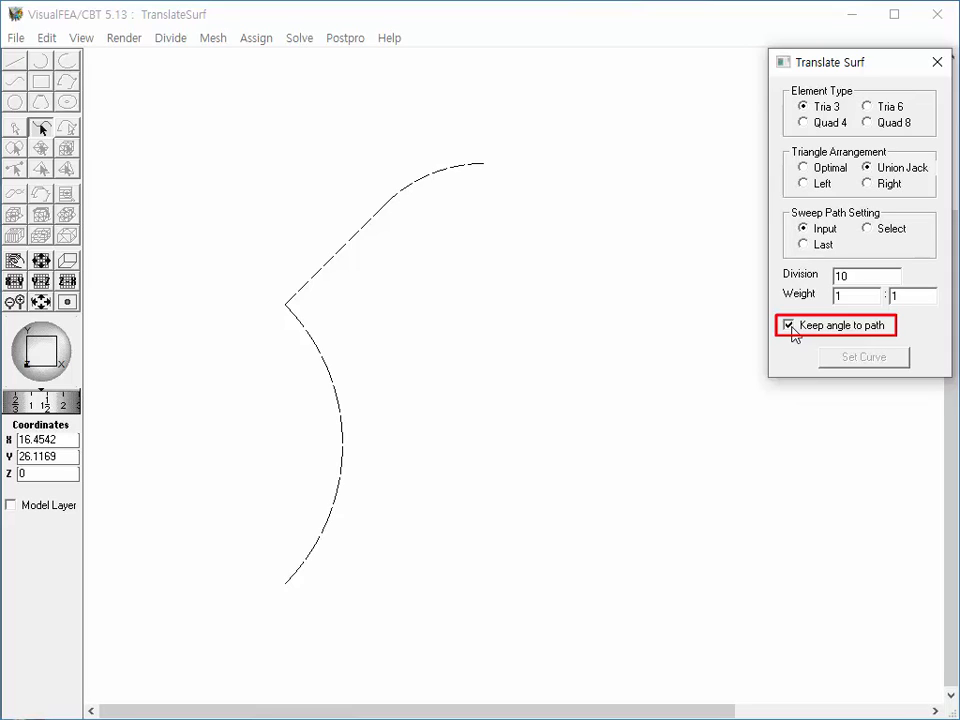
click(867, 229)
click(804, 246)
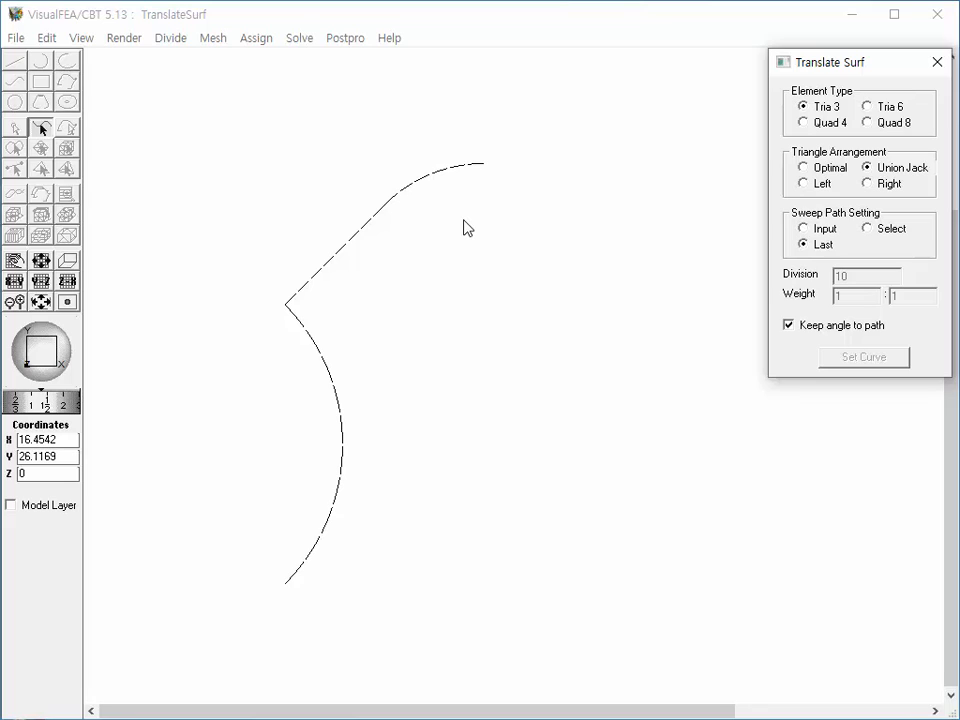
click(381, 222)
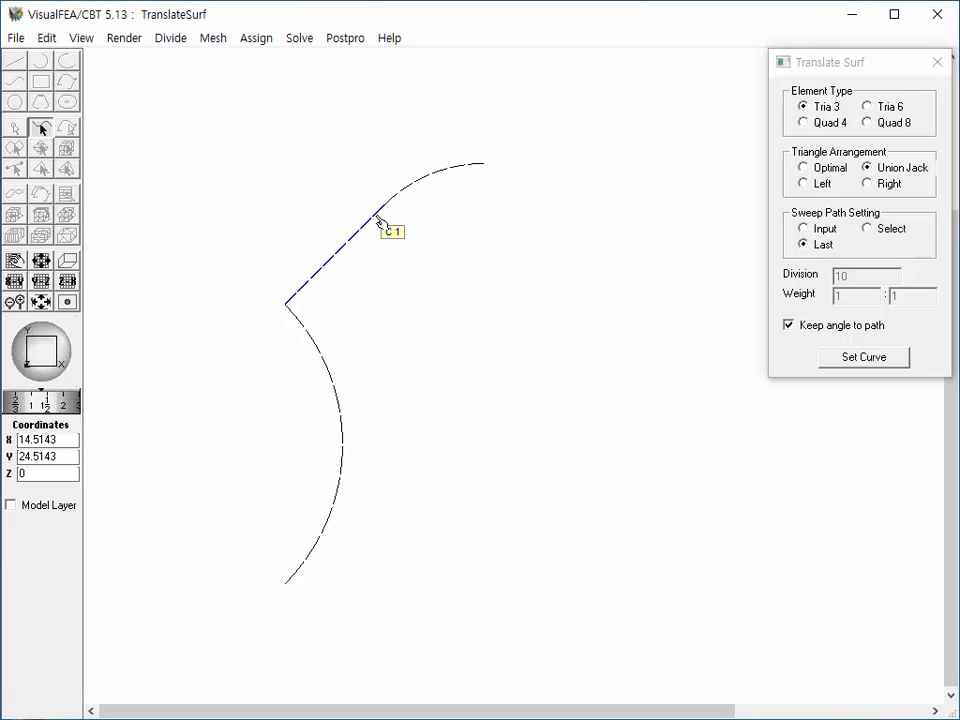
click(448, 177)
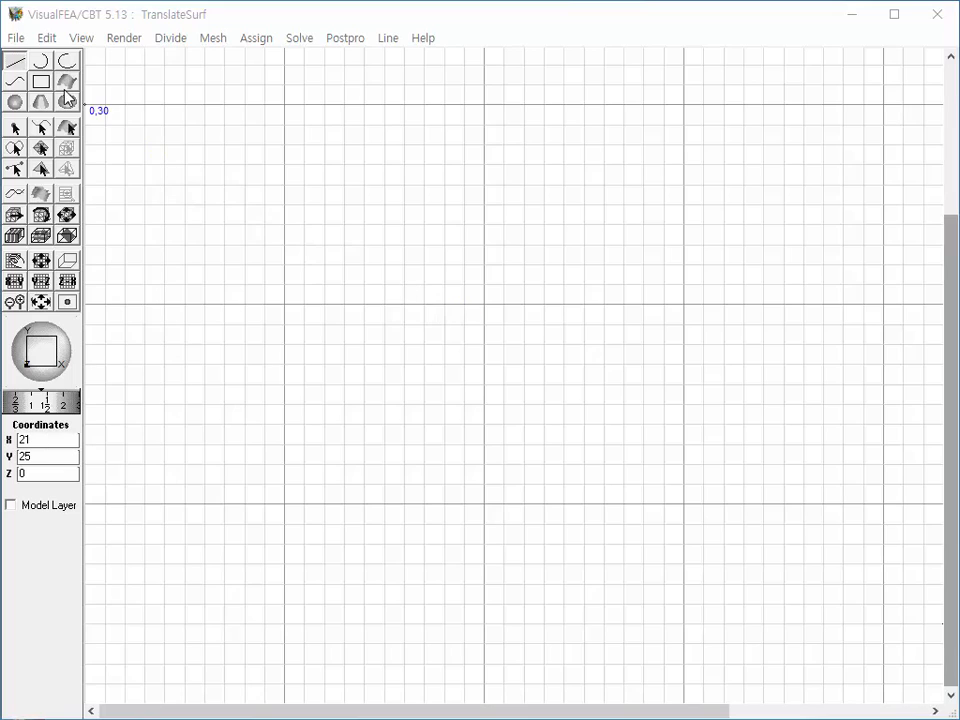
- Draw an upper semicircular arc centred at (25, 25) from (21, 25) to (29, 25) on the empty grid
click(39, 63)
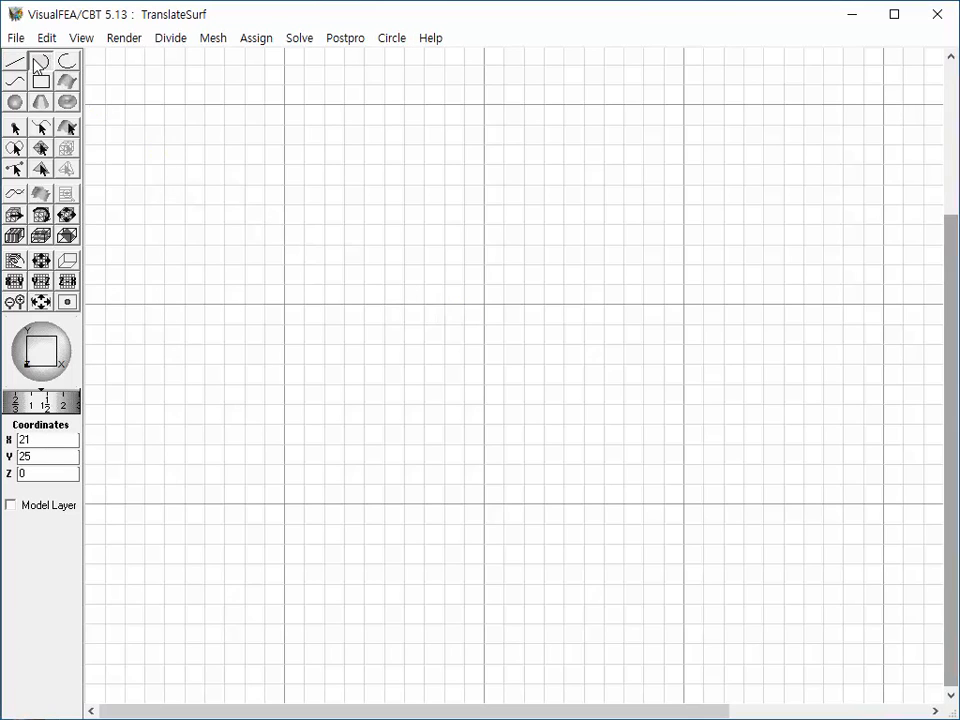
click(585, 205)
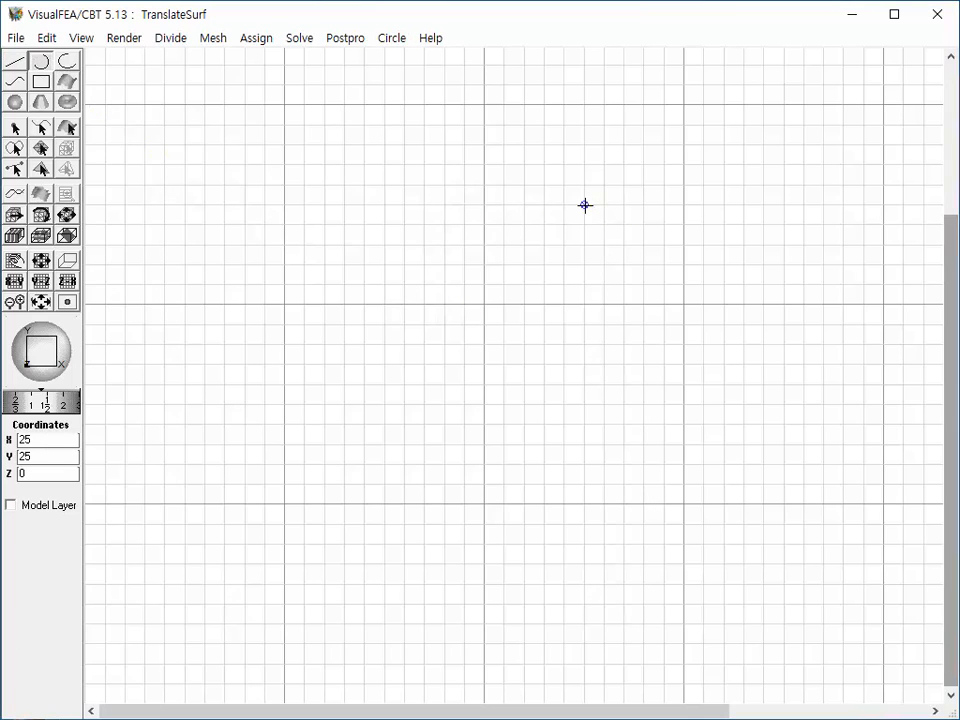
click(504, 204)
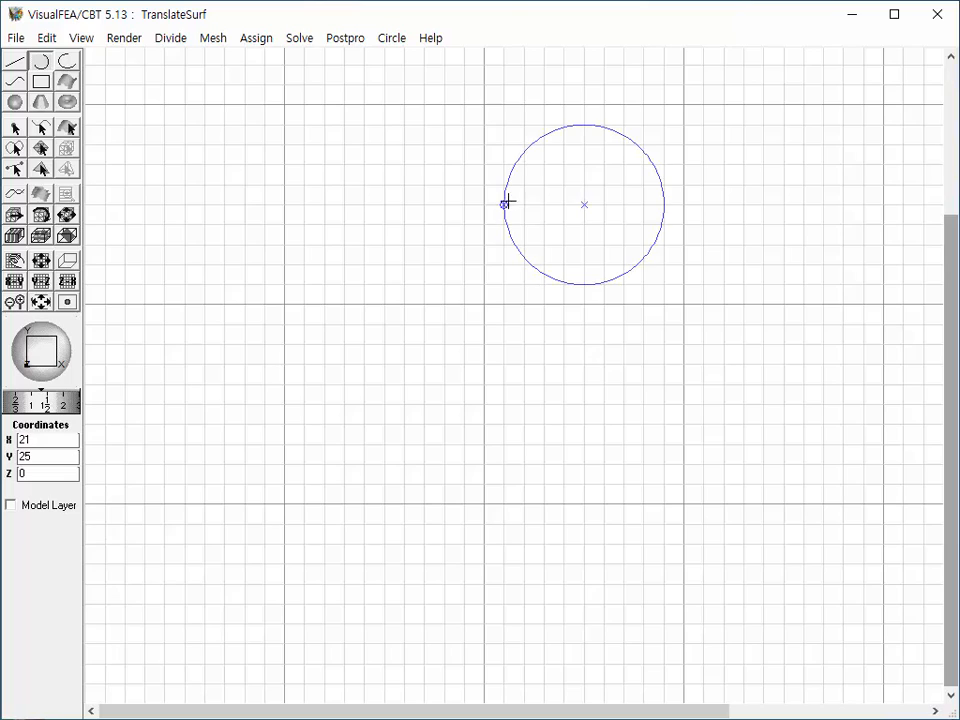
click(664, 204)
- Draw side arcs centred at (21, 25) from (29, 25) to about (28, 21), and at (29, 25) from (21, 25) to about (22, 21)
click(504, 205)
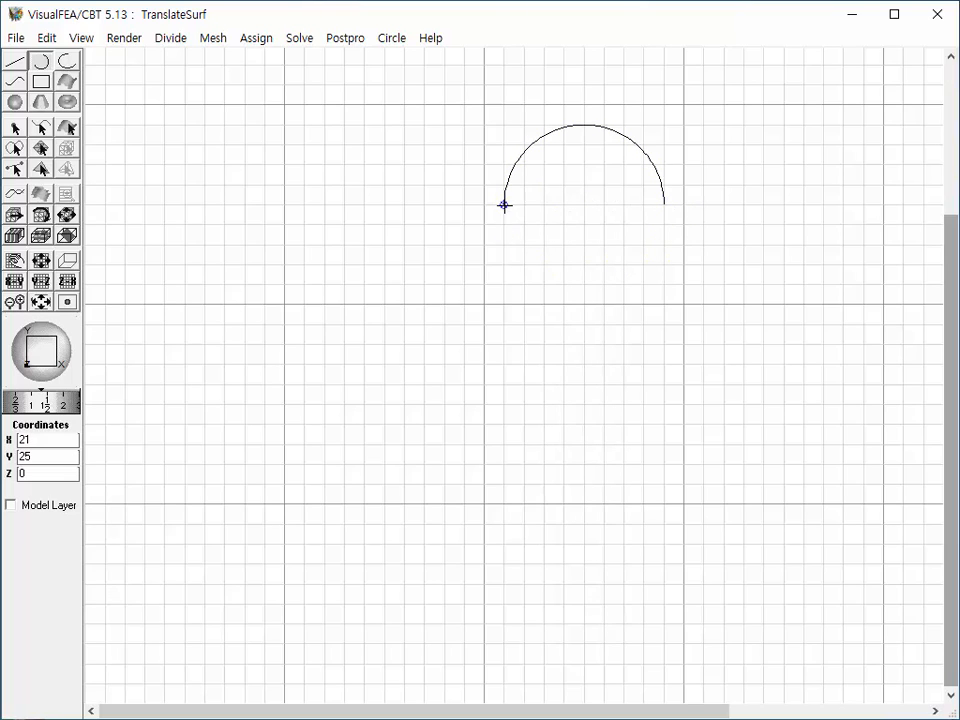
click(664, 205)
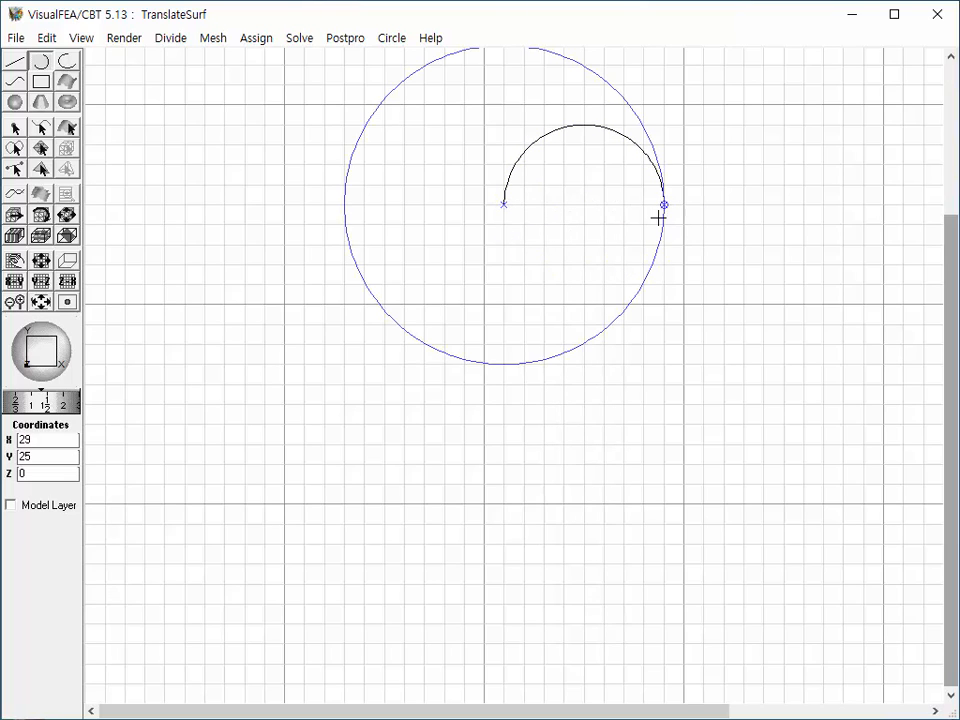
click(638, 281)
click(664, 205)
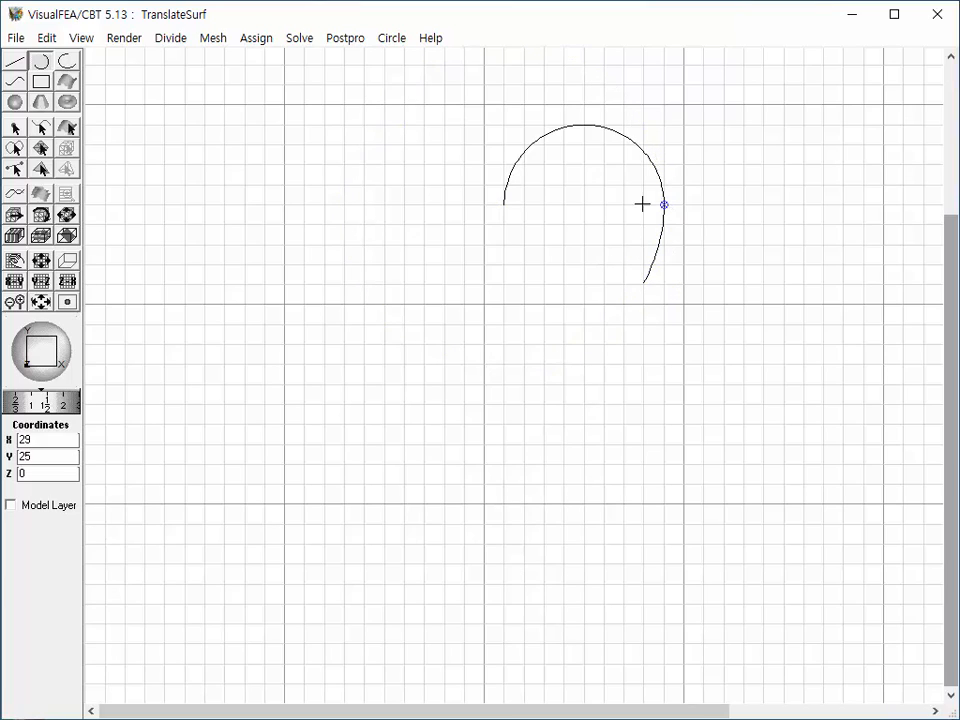
click(504, 205)
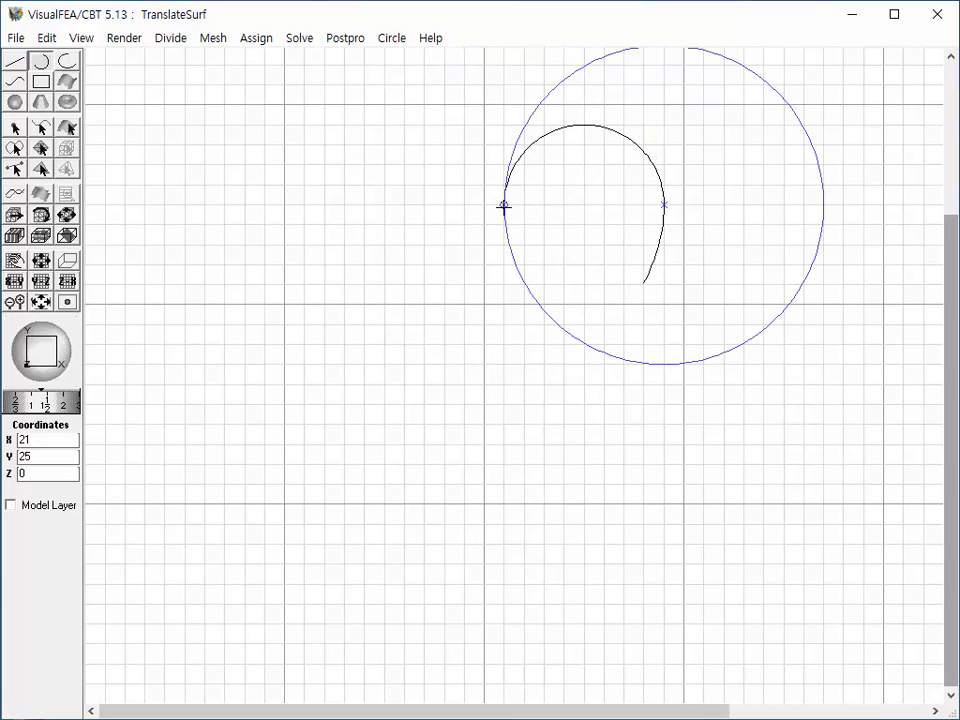
click(525, 284)
- Draw a lower closing arc centred at (25, 29) from (20, 24) to (30, 24), crossing both side arcs
click(584, 127)
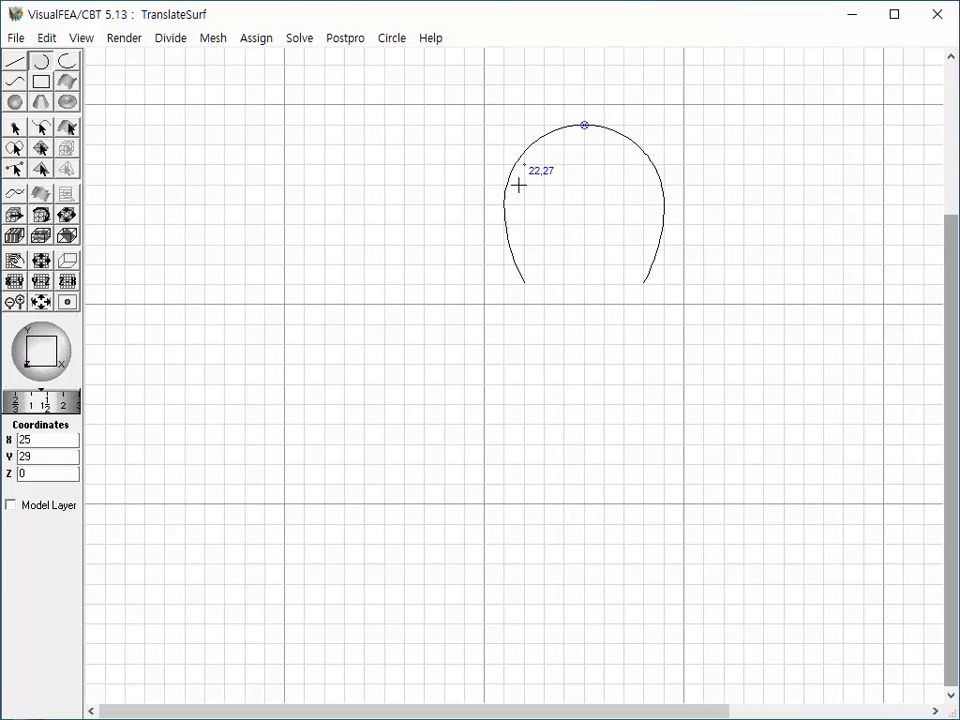
click(472, 238)
click(482, 222)
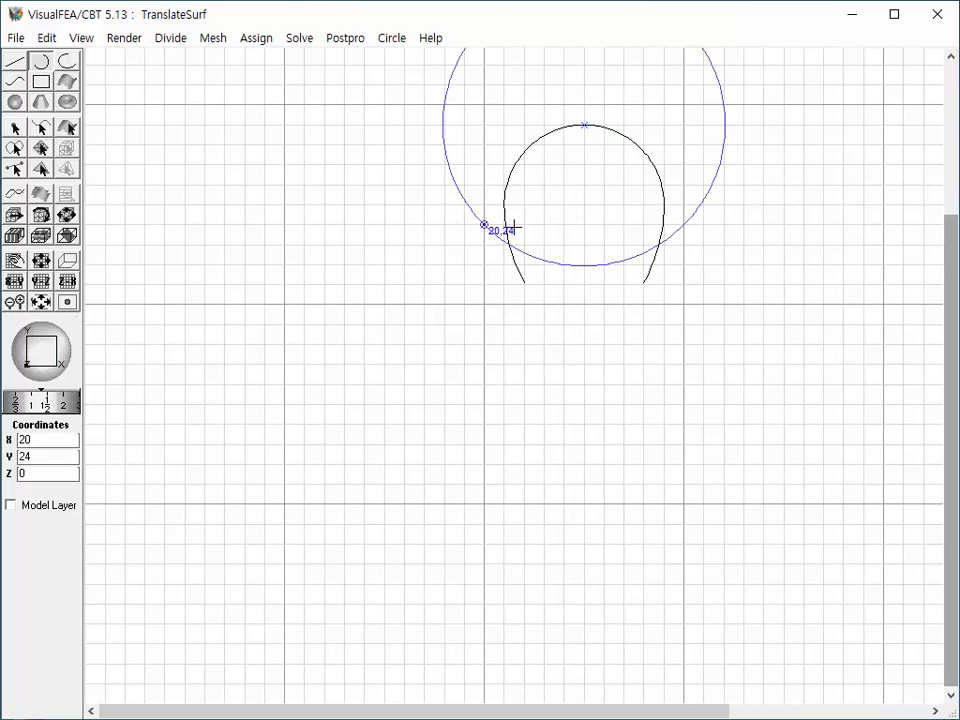
click(686, 229)
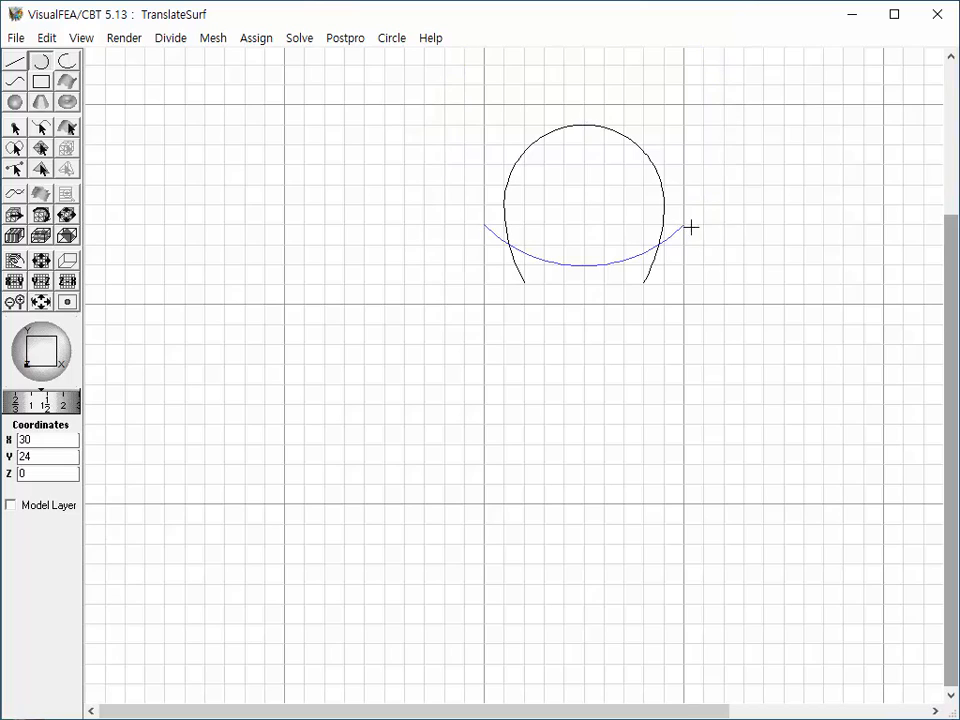
- Intersect the two side arcs and the lower closing arc as curves to split them where they cross
click(42, 126)
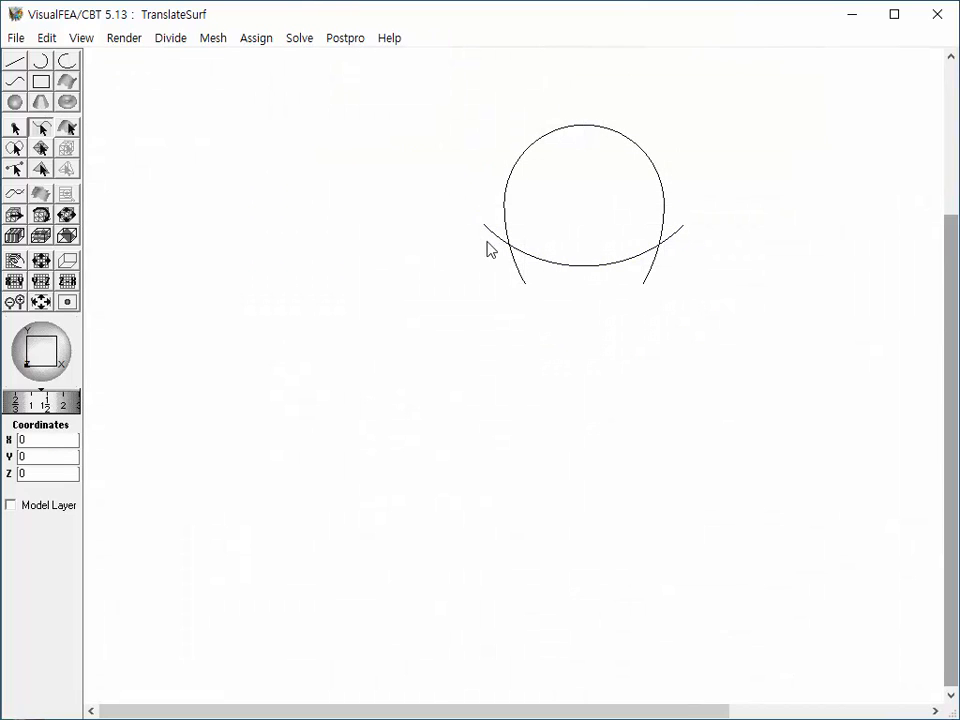
drag(619, 280, 760, 340)
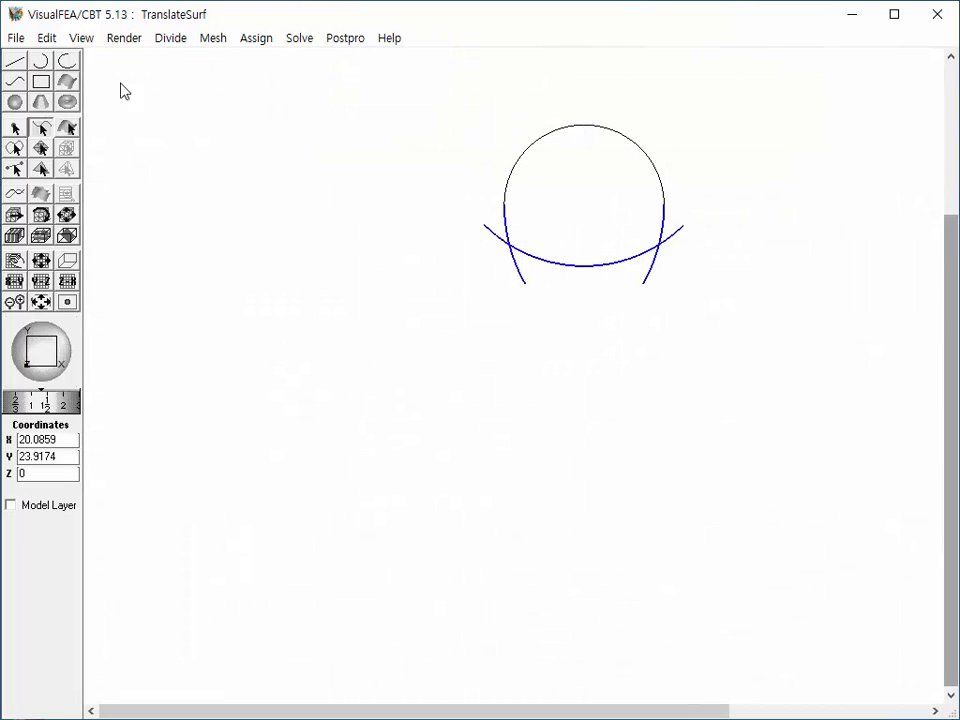
click(50, 38)
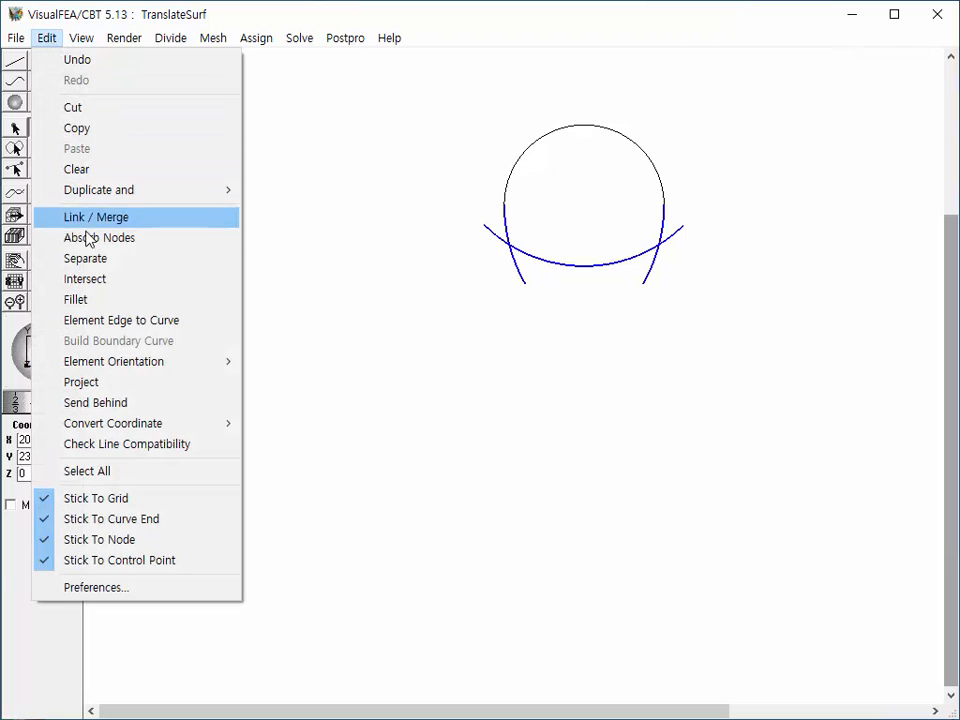
click(108, 281)
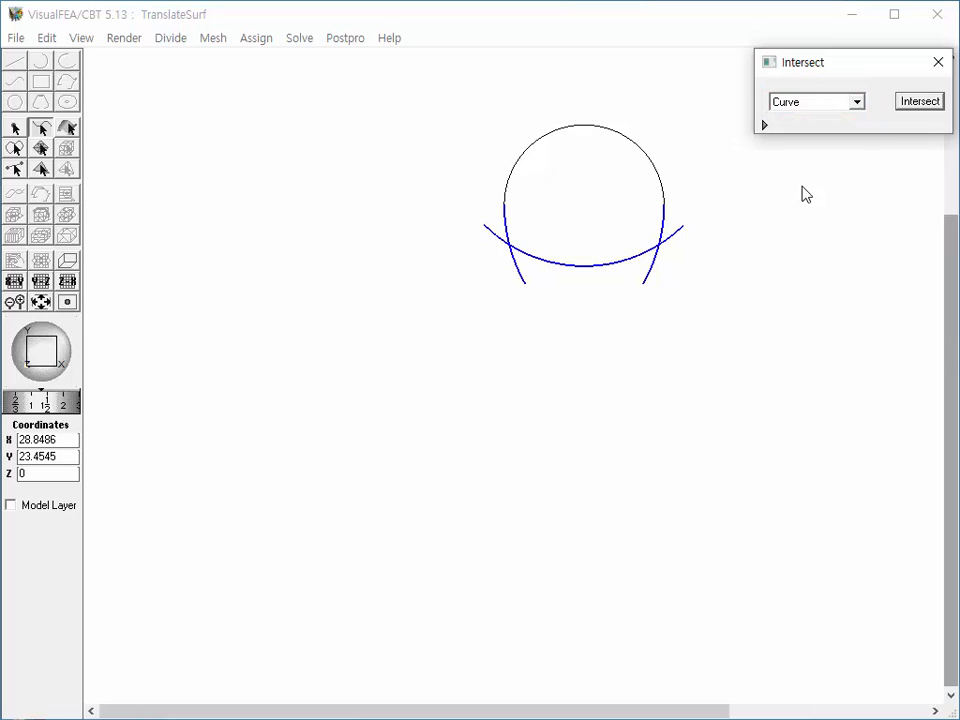
click(920, 103)
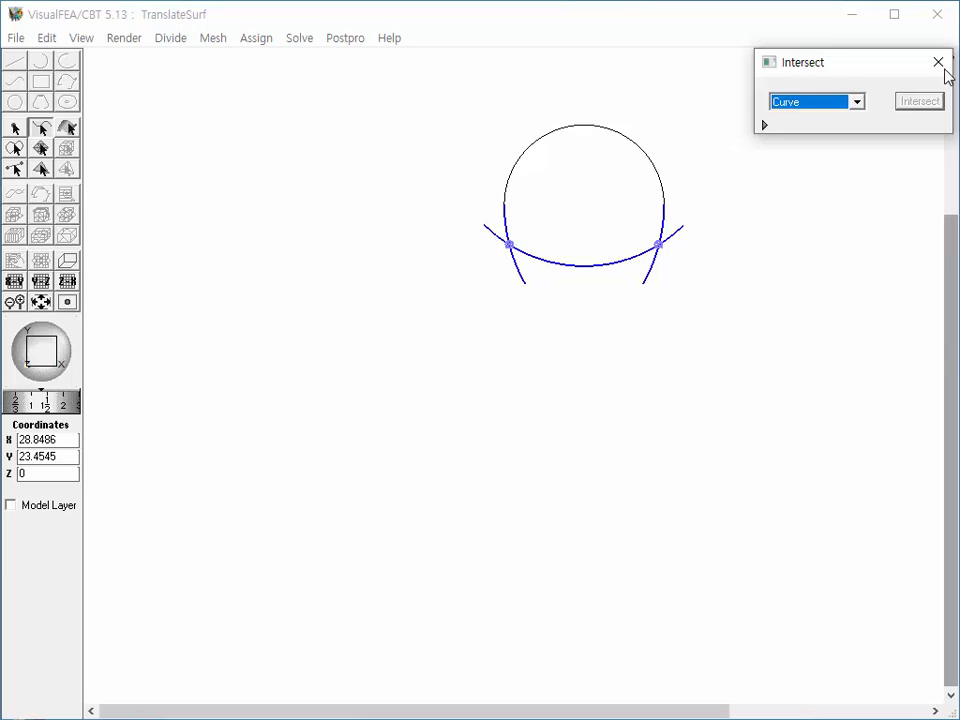
click(944, 68)
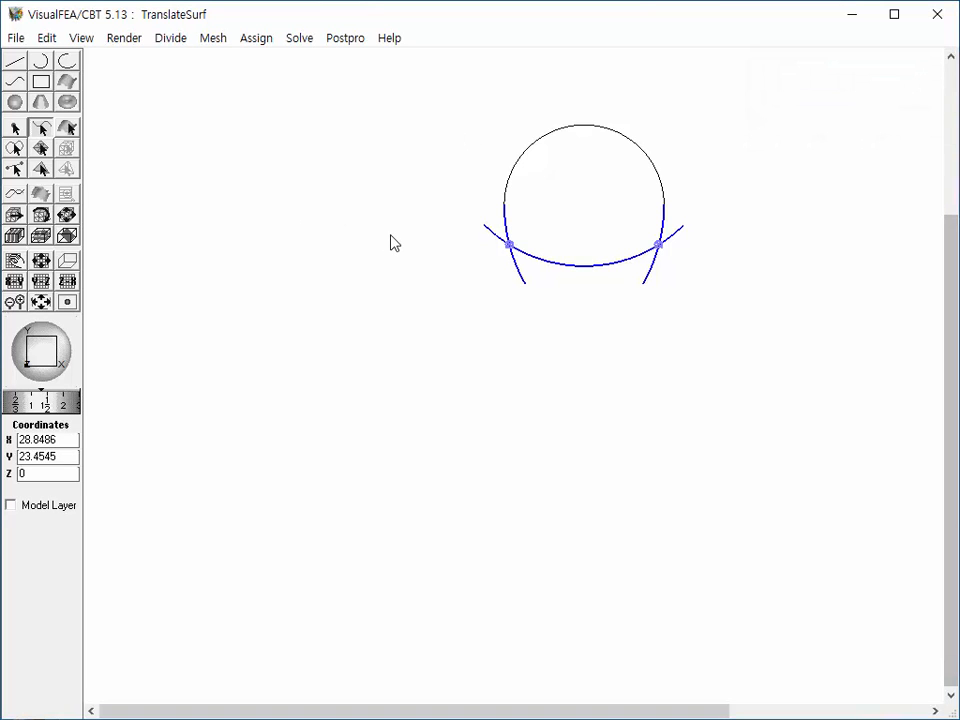
- Delete the curve ends overhanging the profile at both lower corners, leaving a closed outline
click(438, 224)
drag(541, 311, 541, 311)
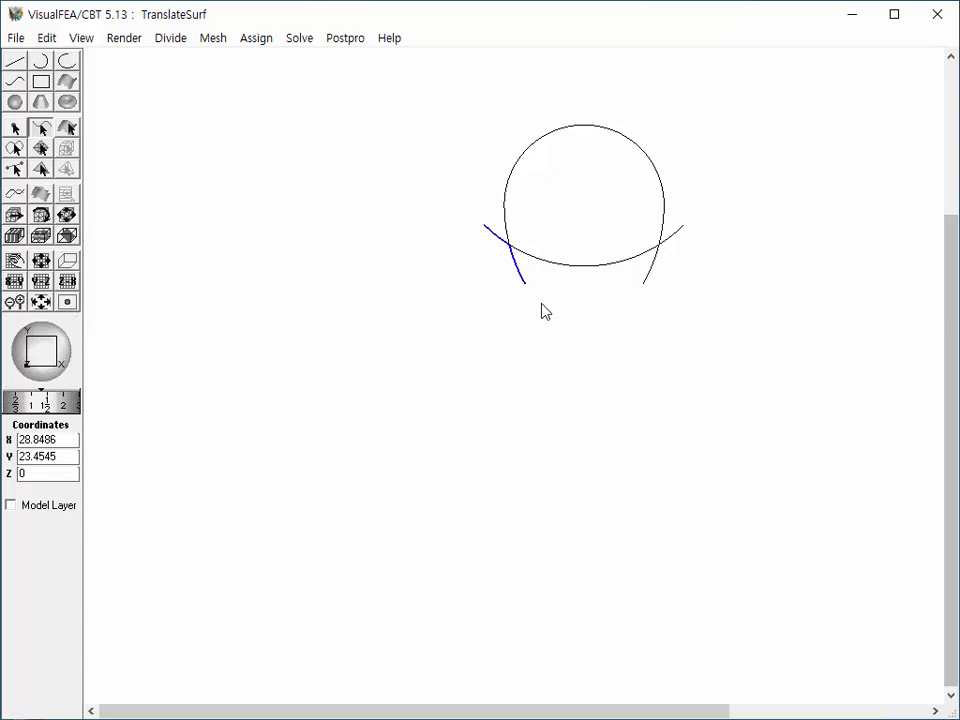
key(Delete)
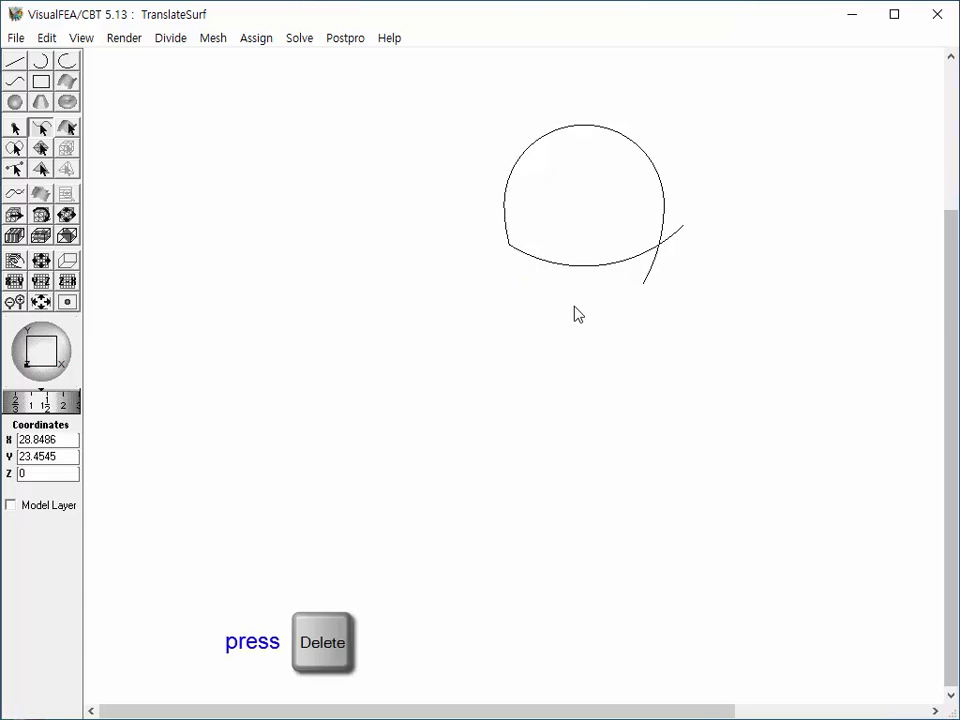
drag(617, 214, 720, 313)
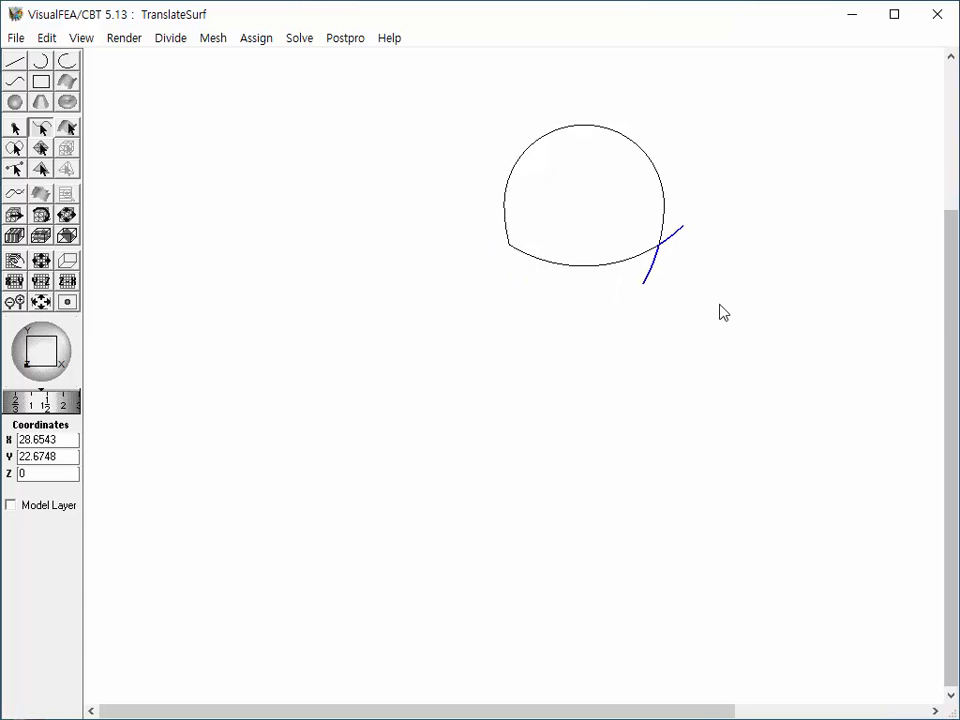
key(Delete)
- Divide the entire closed profile into 30 divisions with weight 1:1, applied as a whole
click(178, 38)
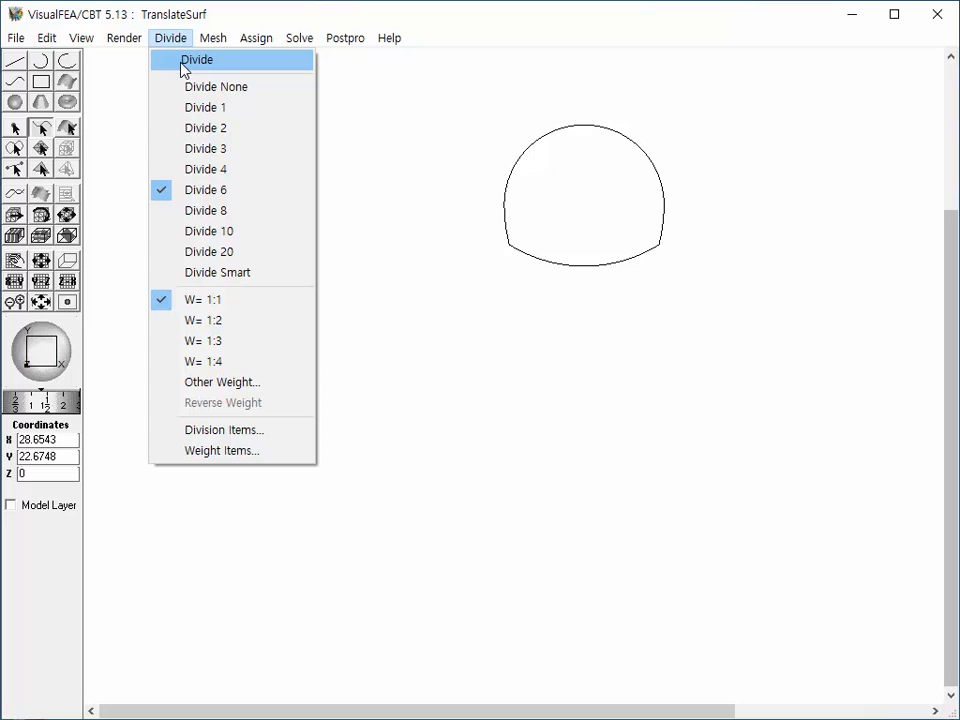
click(197, 62)
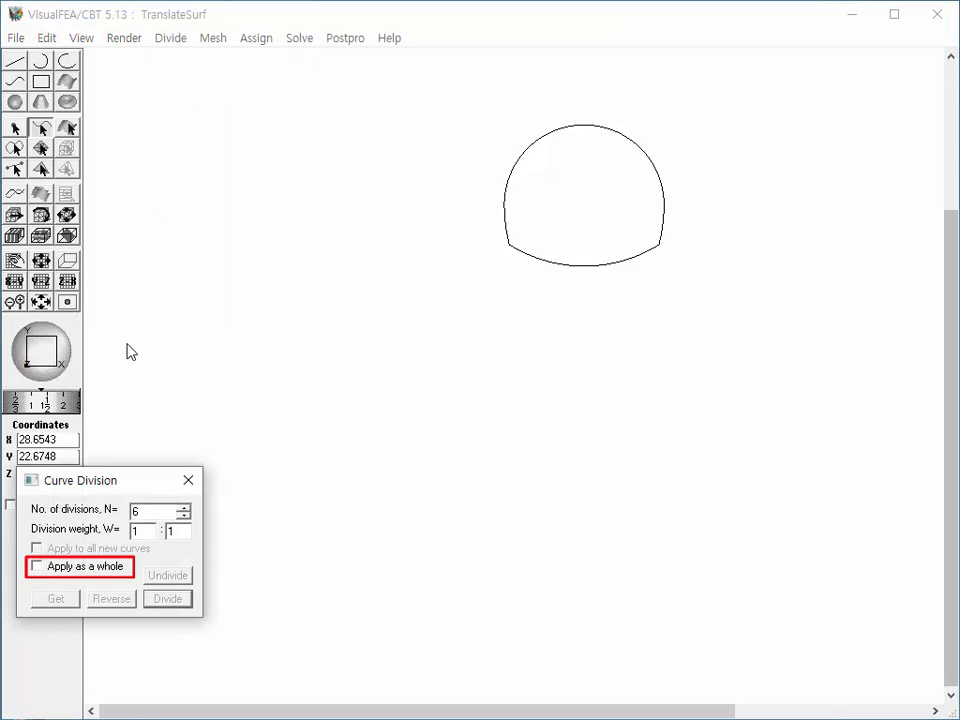
click(38, 567)
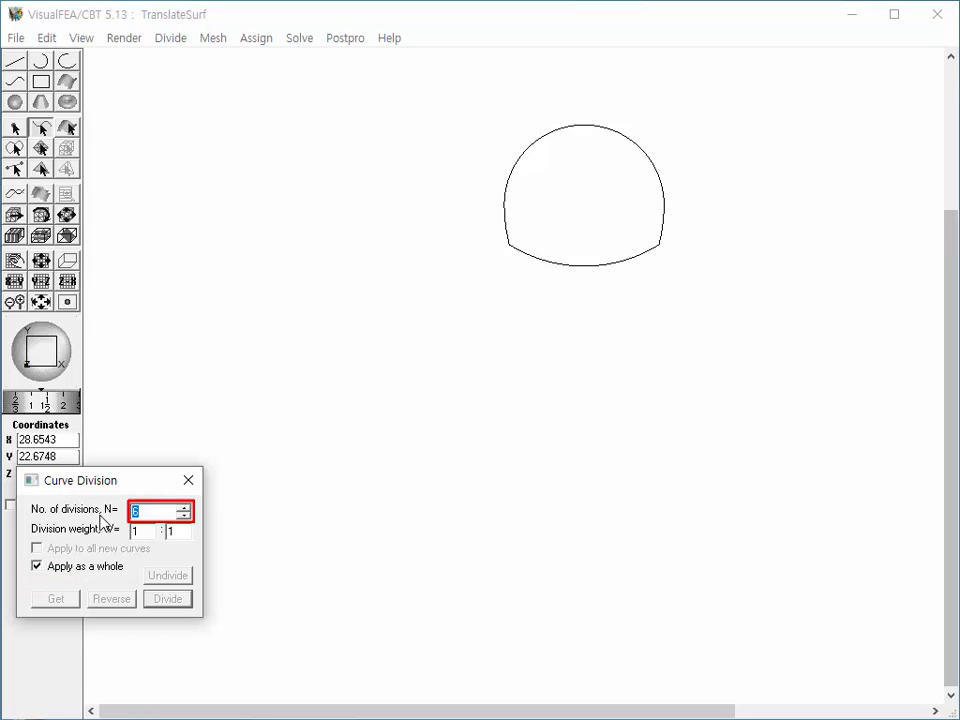
text(30)
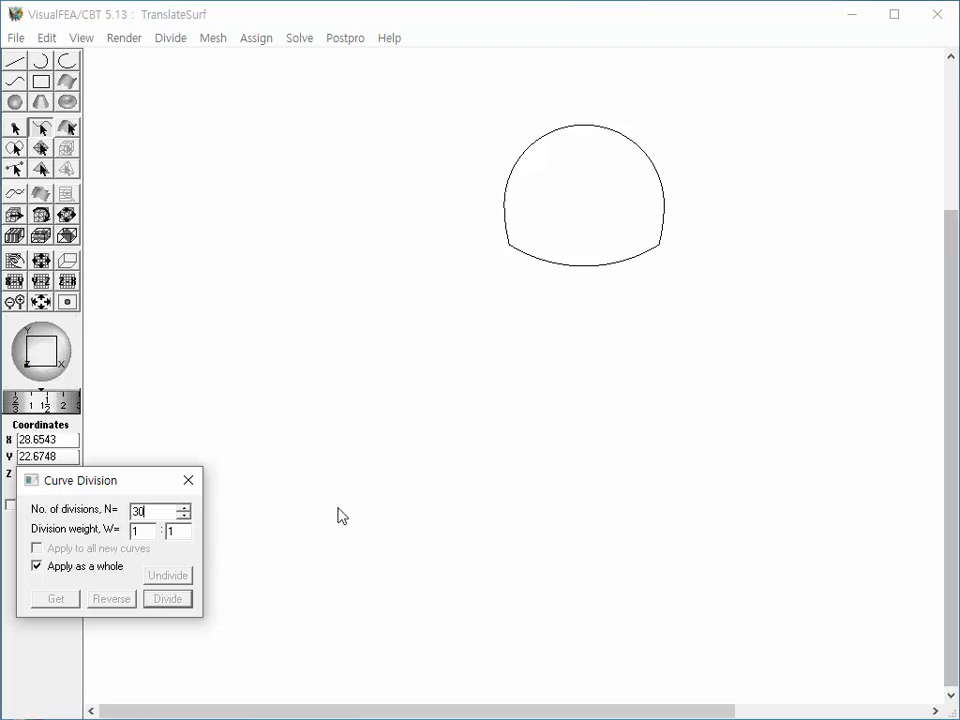
drag(476, 97, 701, 358)
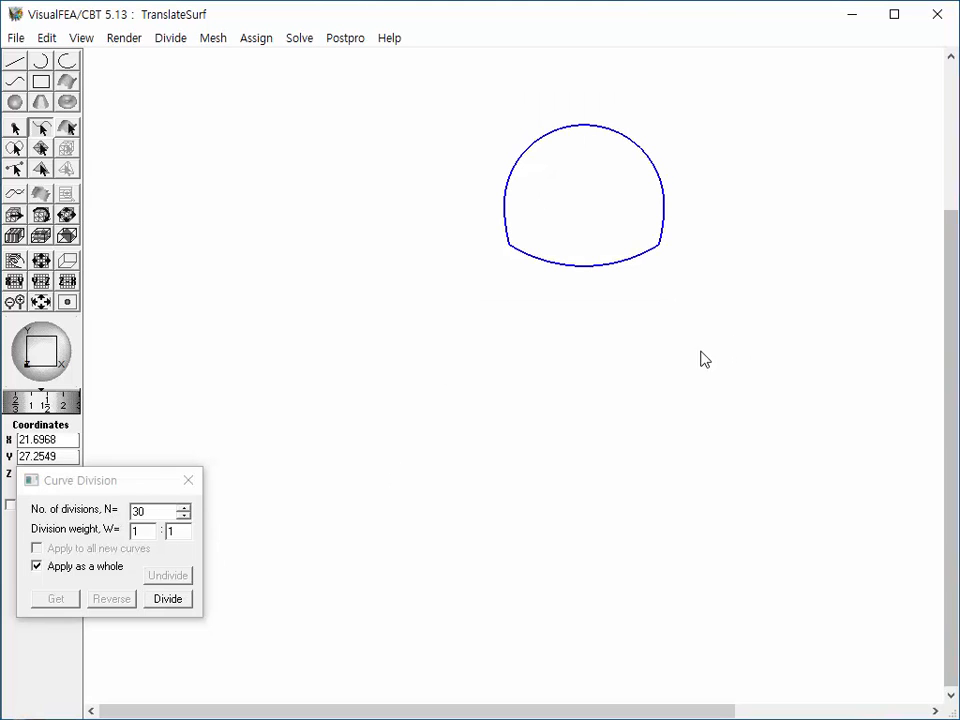
click(166, 604)
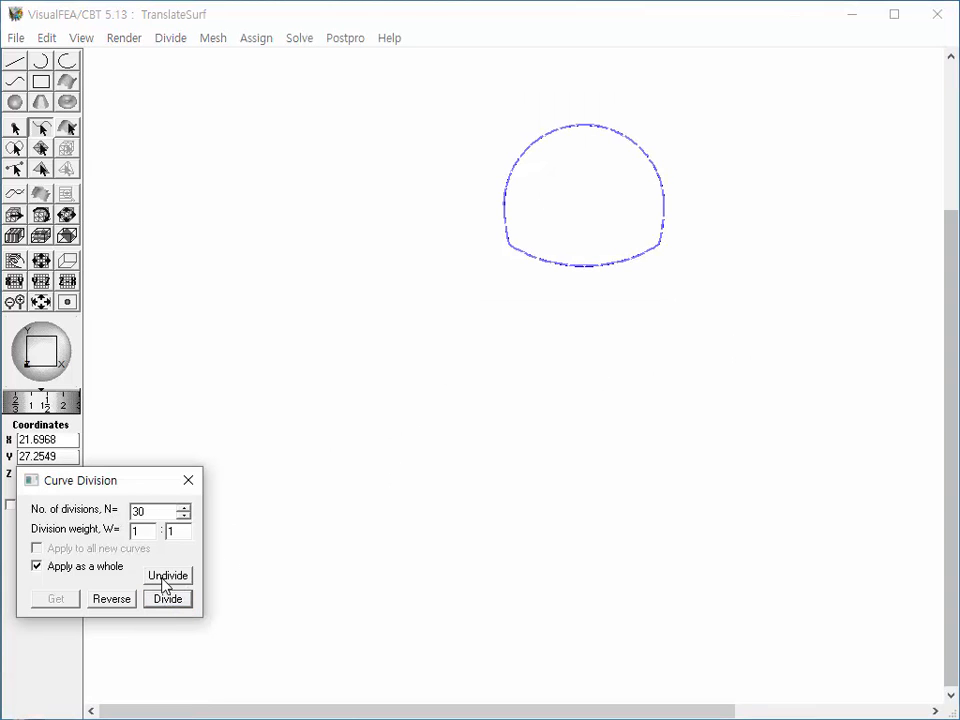
click(195, 490)
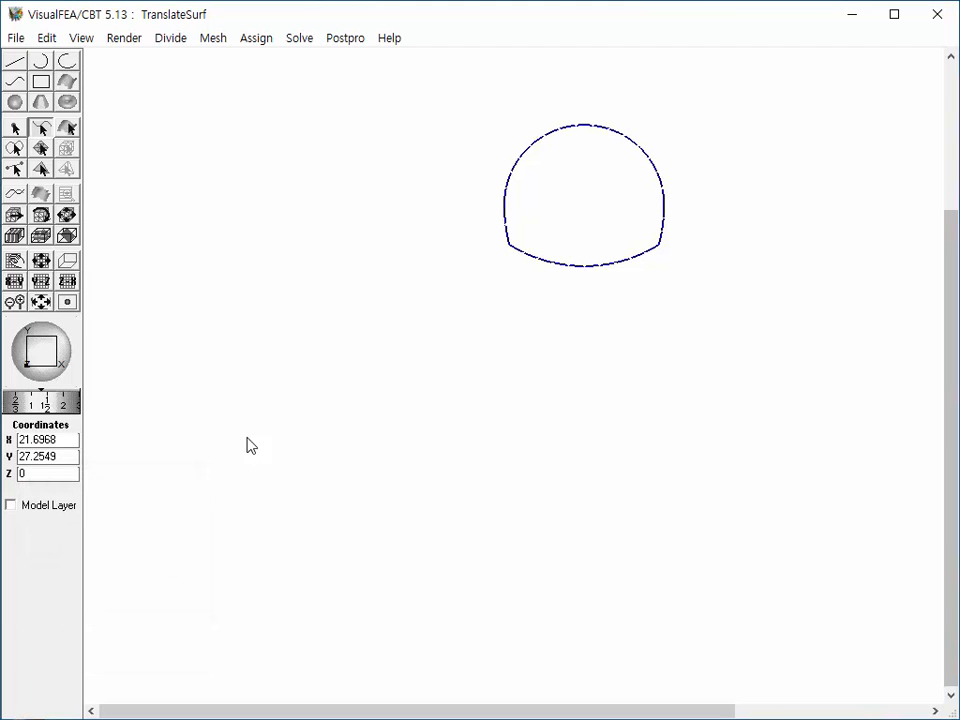
- Move the grid origin to (0, 25, 0) so the horizontal grid plane passes through the profile
click(15, 63)
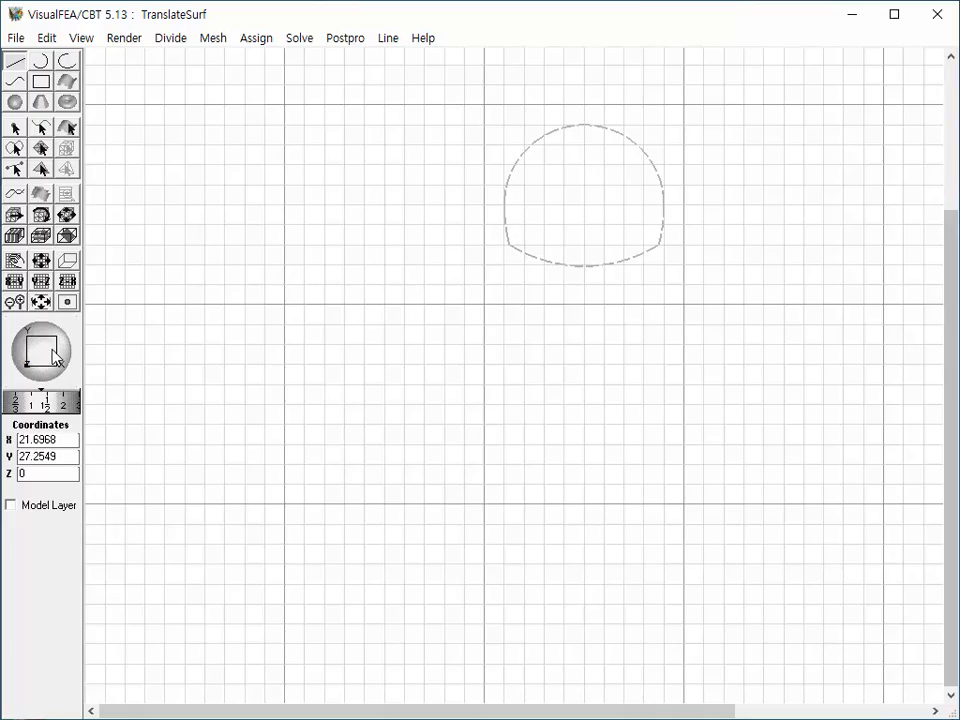
drag(60, 368, 28, 285)
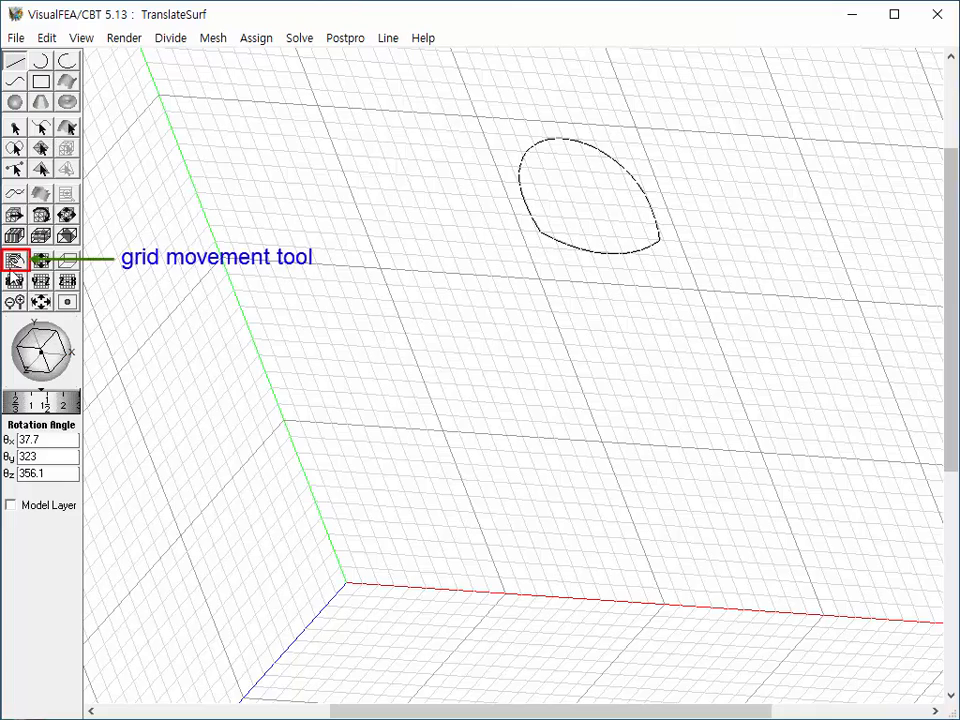
click(16, 261)
drag(559, 658, 505, 362)
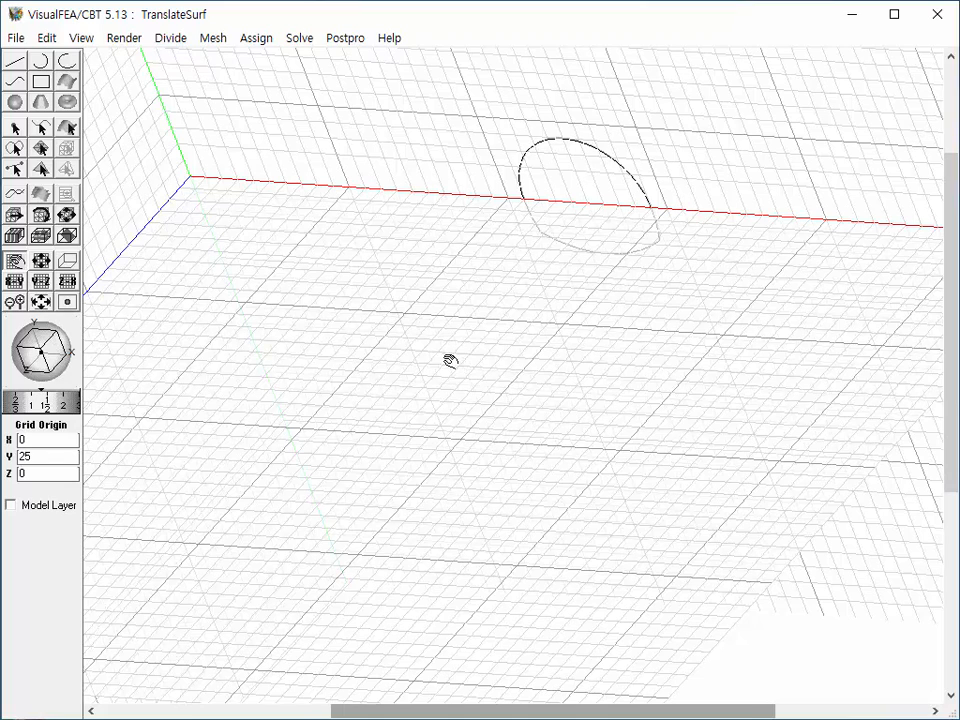
- Draw a straight line from the profile point (21, 25, 0) to (21, 25, 10) on the horizontal grid plane
click(10, 57)
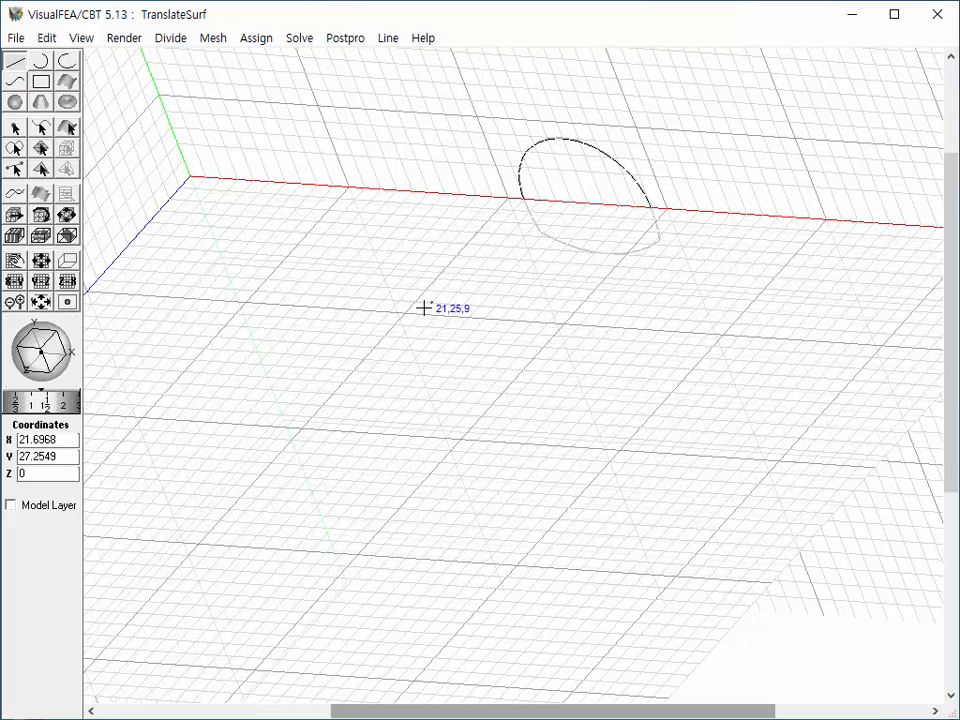
click(525, 201)
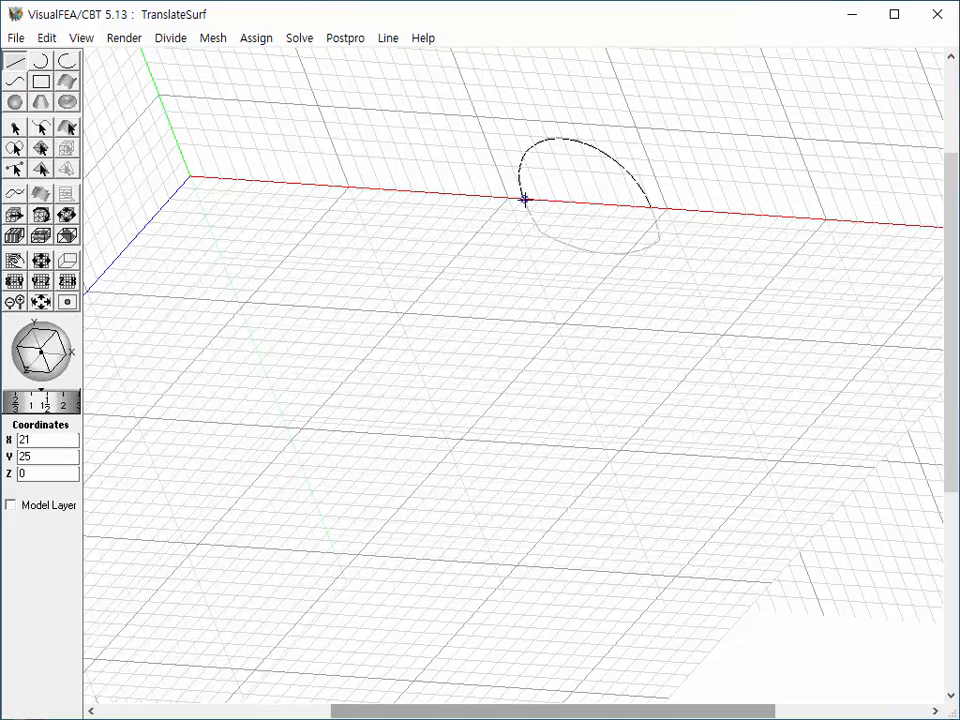
click(421, 316)
- Draw a quarter-circle arc centred at (40, 25, 10) from the line's end (21, 25, 10) to (40, 25, 29)
click(41, 61)
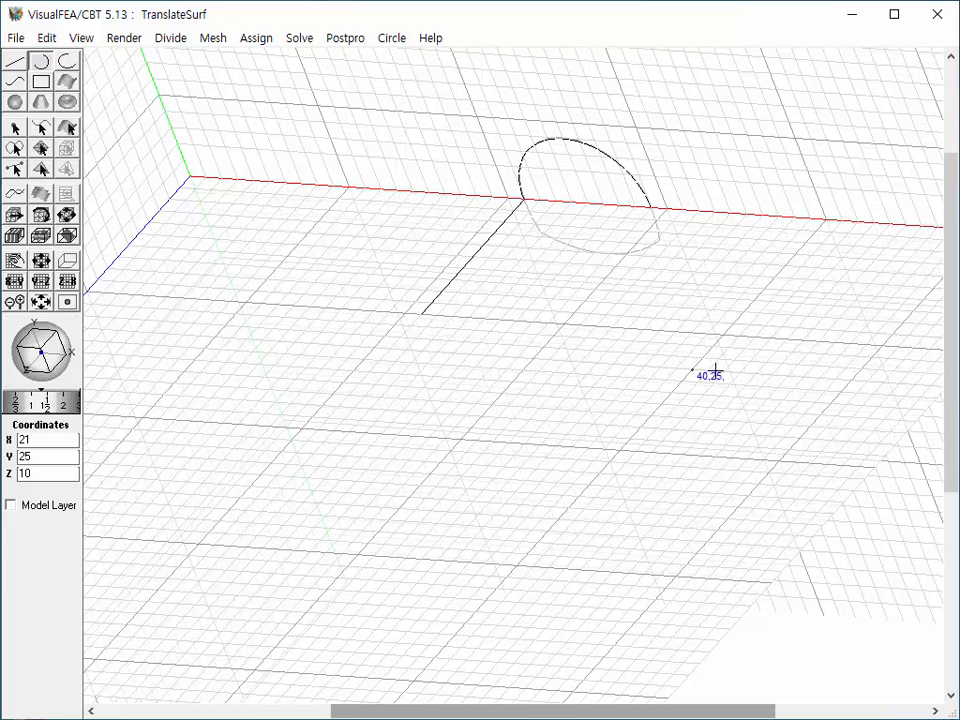
click(724, 334)
click(421, 315)
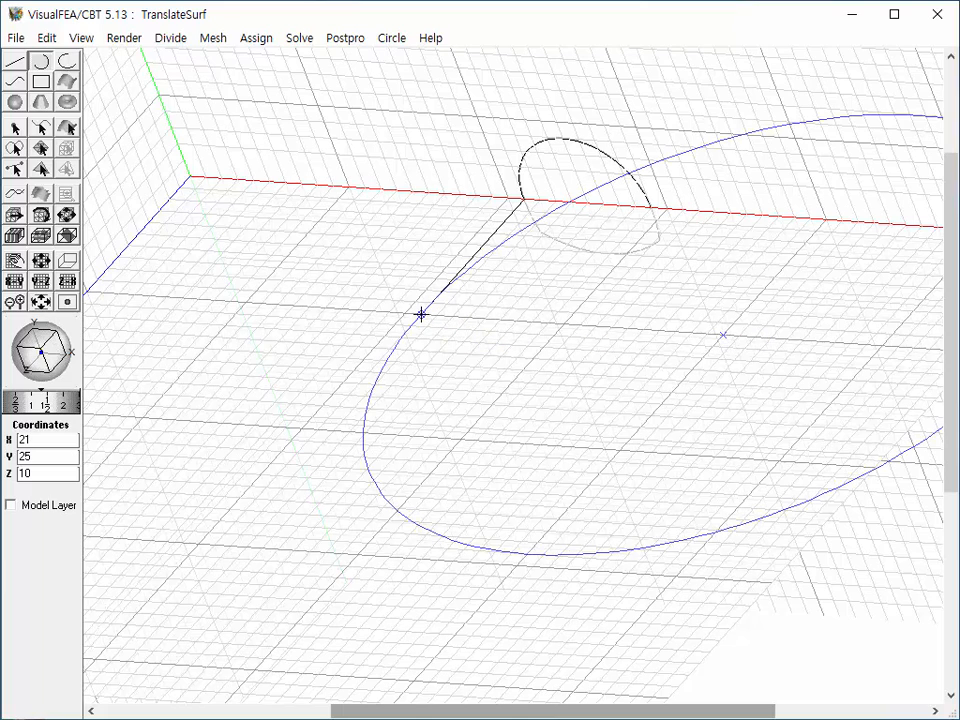
click(527, 553)
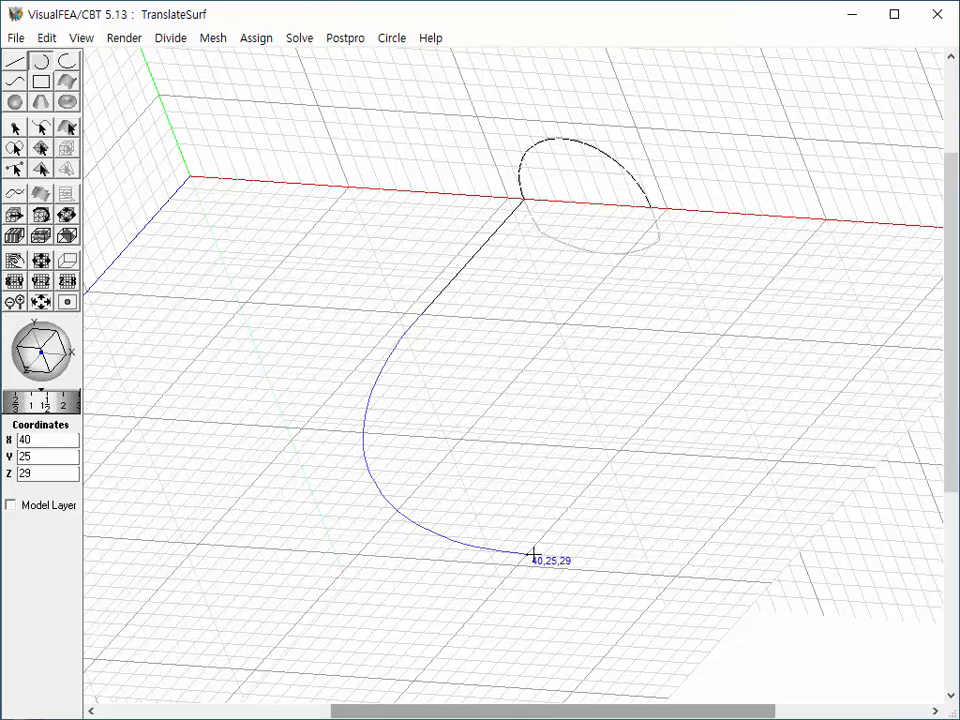
- Draw a straight line from the arc's end (40, 25, 29) to (50, 25, 29) and switch to curve selection
click(17, 63)
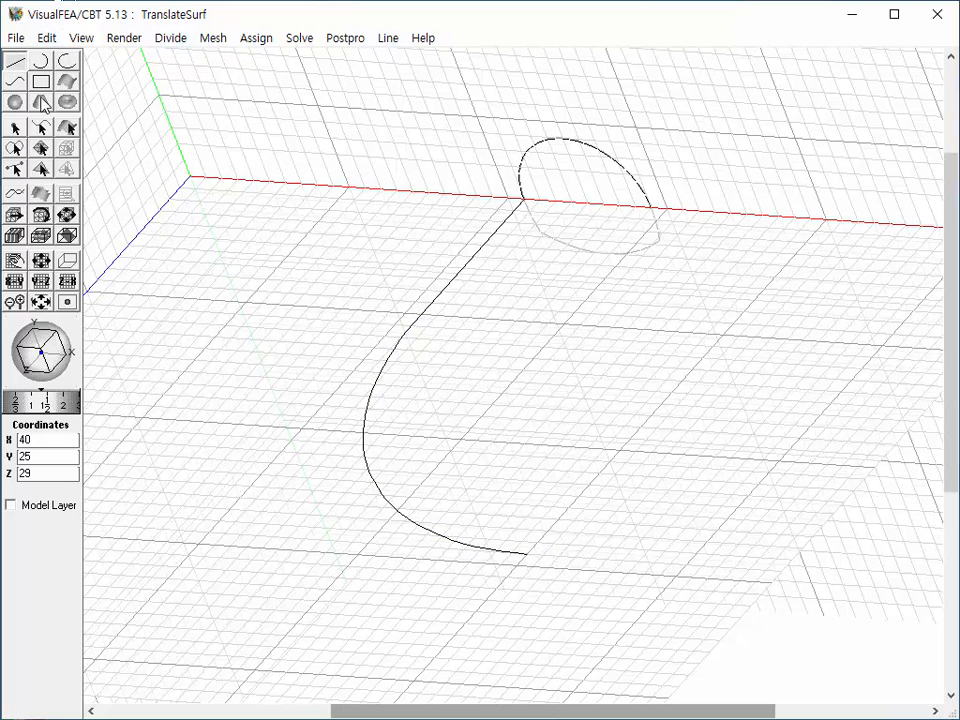
click(527, 553)
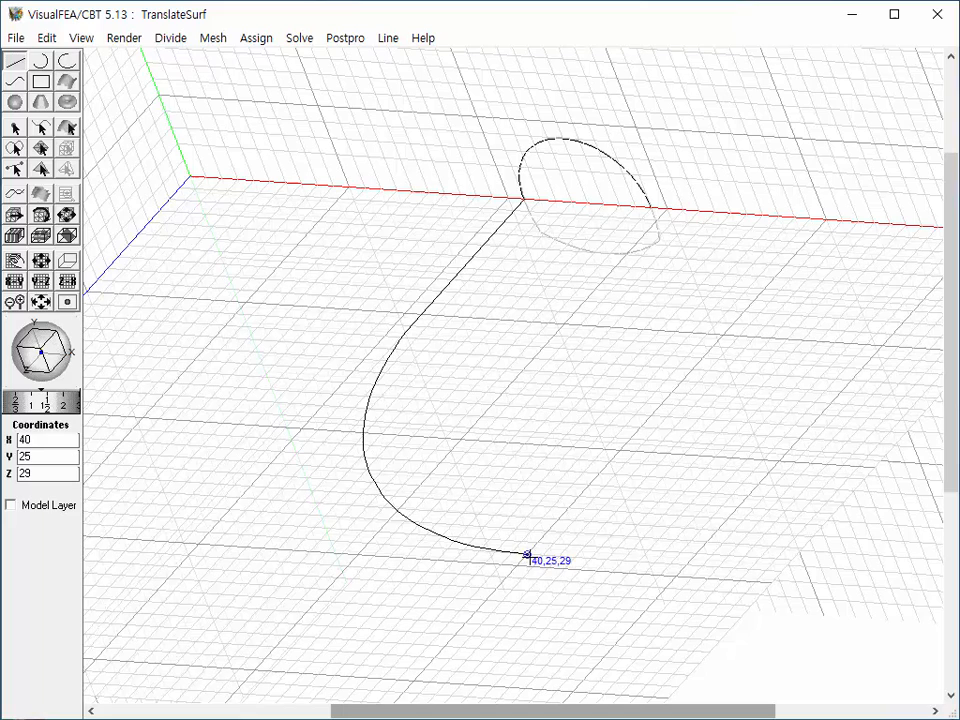
click(686, 566)
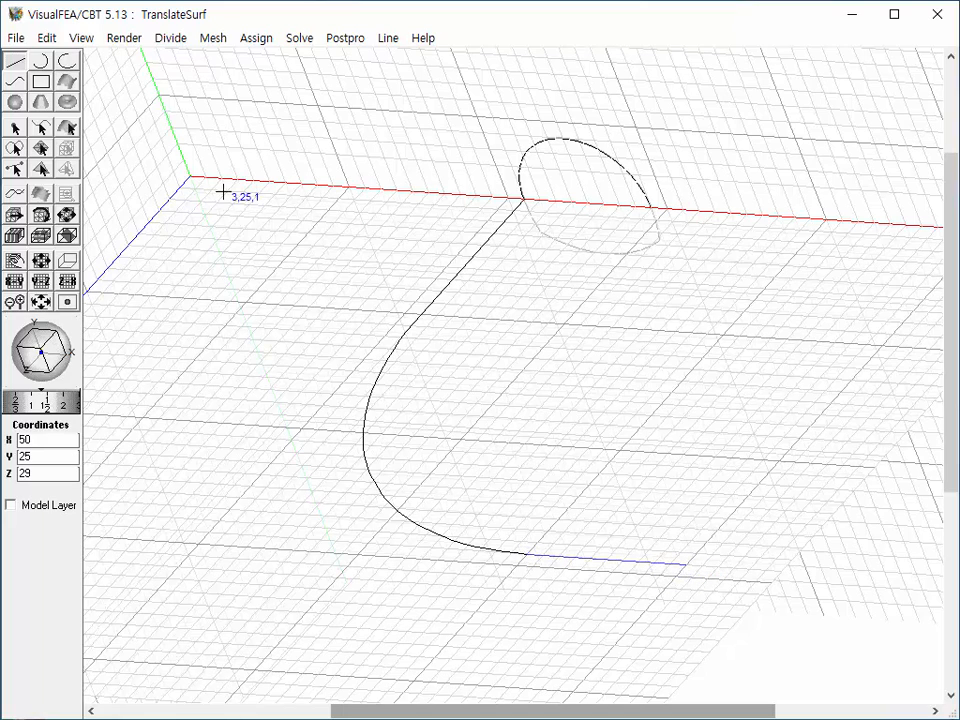
key(Escape)
click(42, 130)
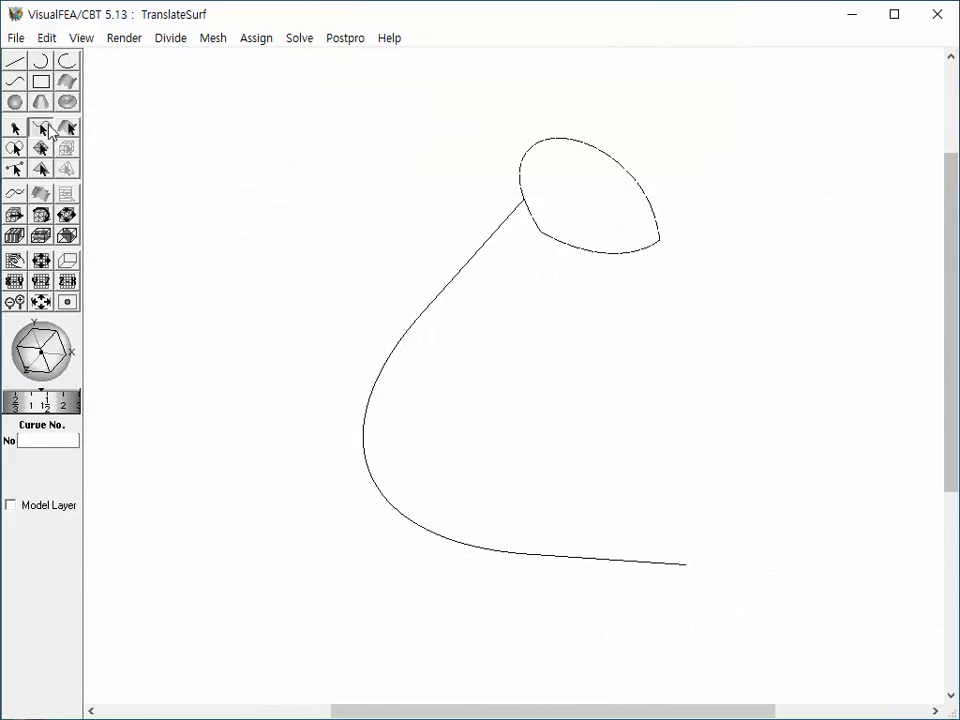
- Divide the sweep path's first line into 10 segments, its arc into 20 and its last line into 10
click(511, 221)
click(170, 38)
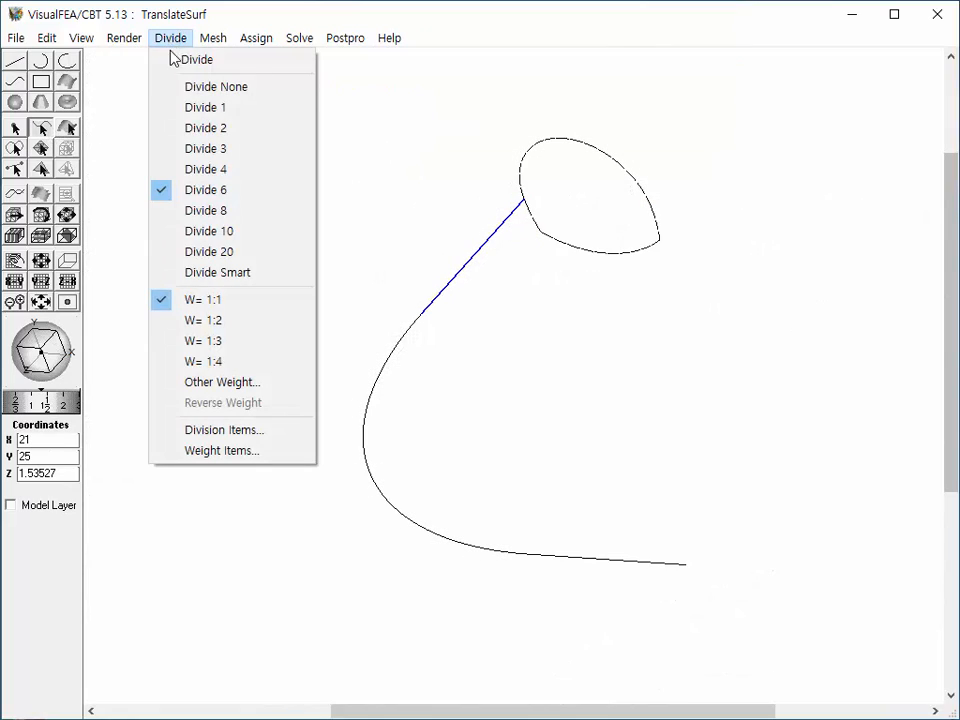
click(206, 233)
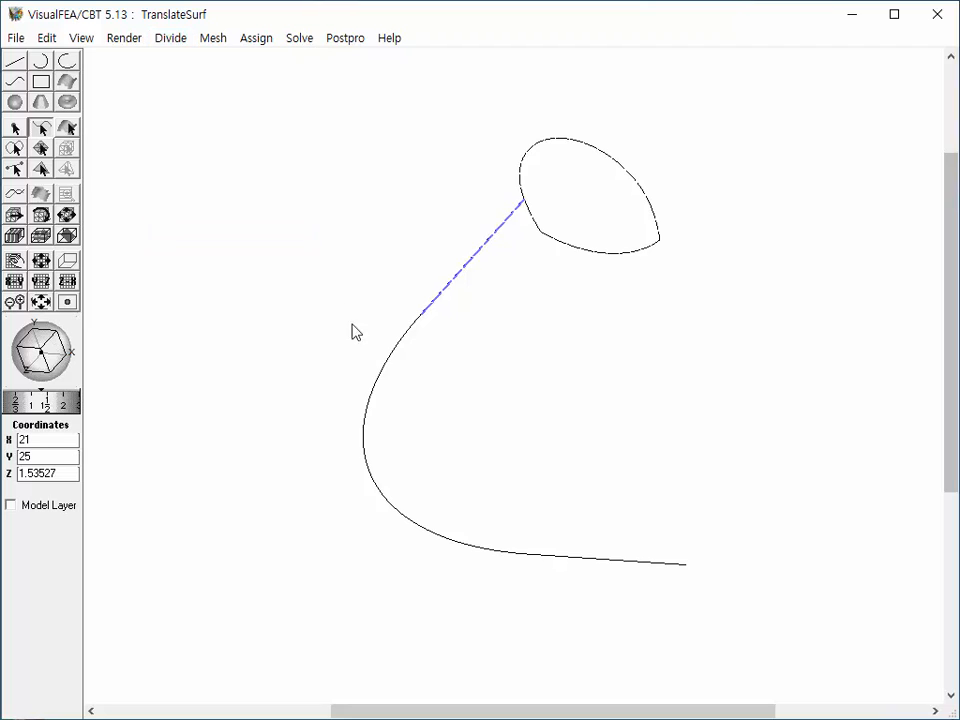
click(394, 362)
click(184, 39)
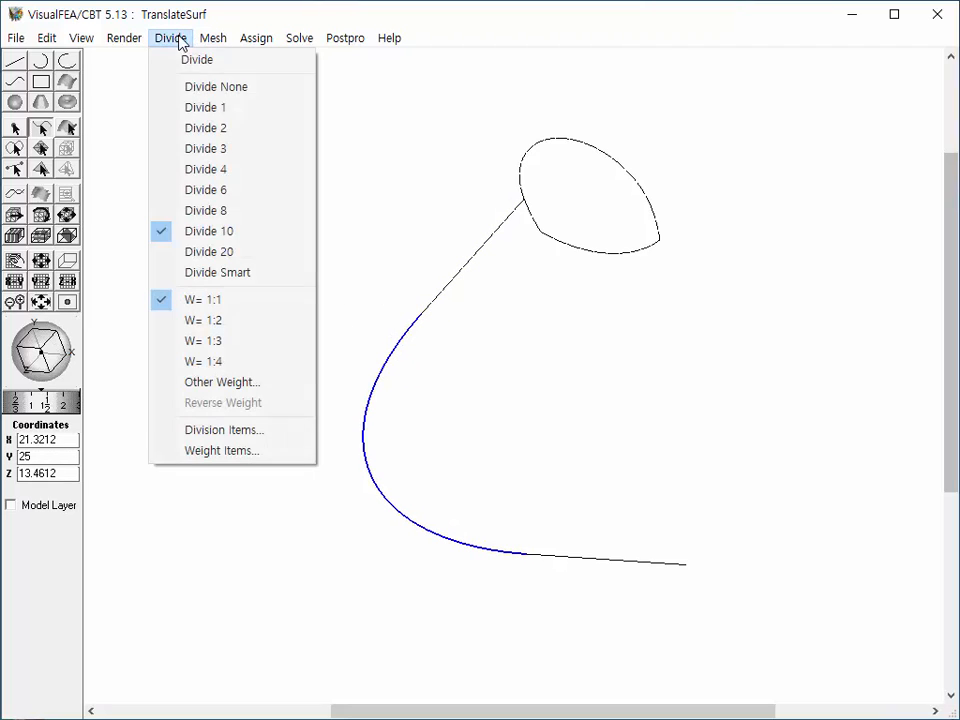
click(217, 252)
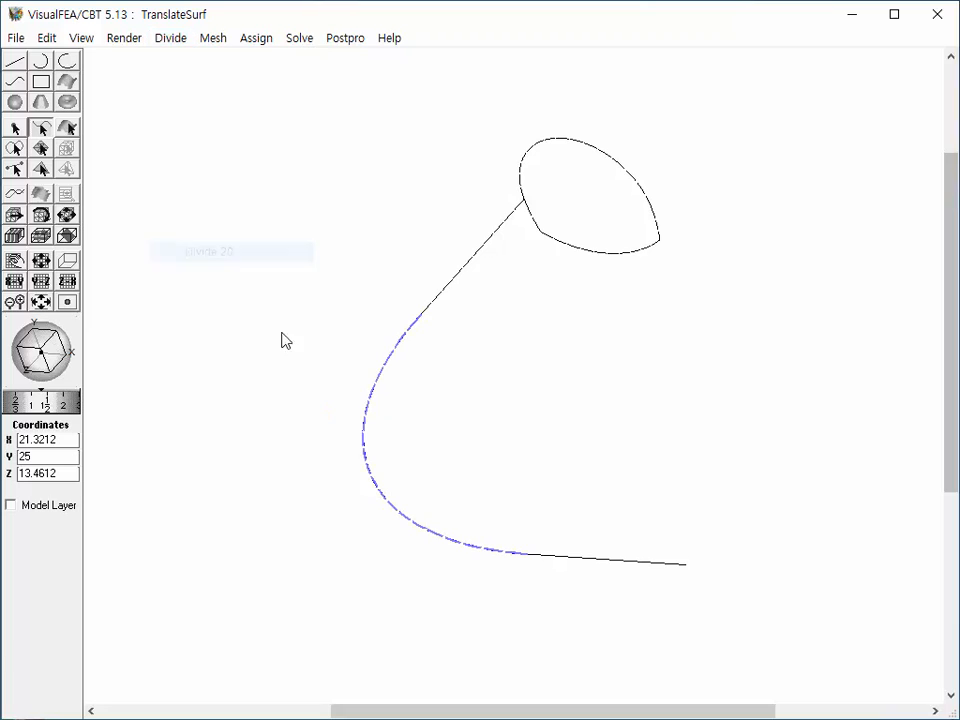
click(568, 563)
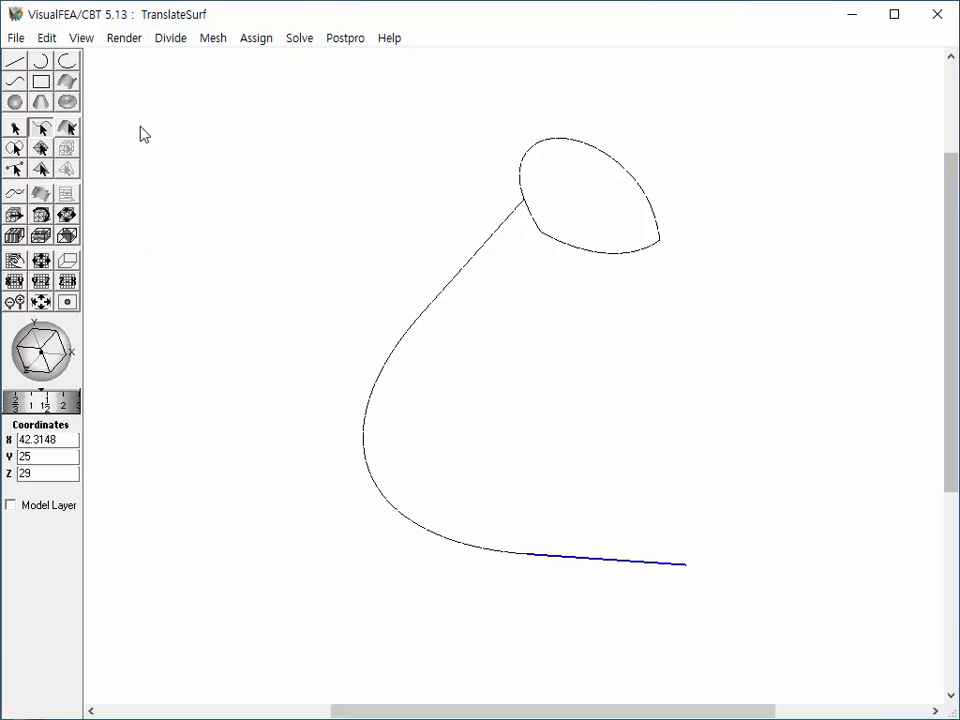
click(171, 40)
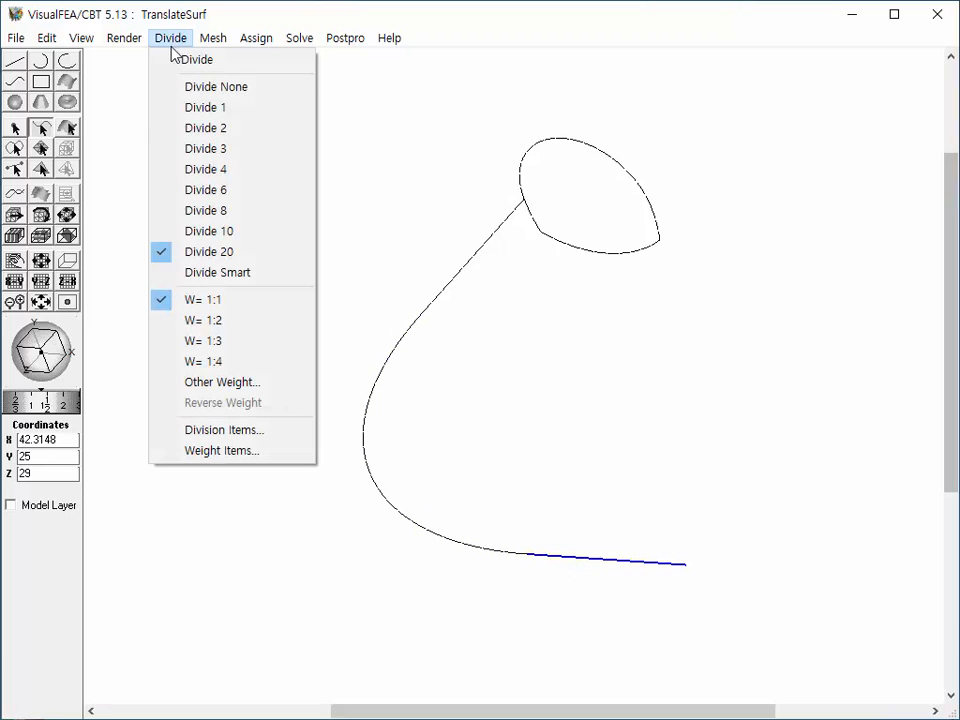
click(222, 233)
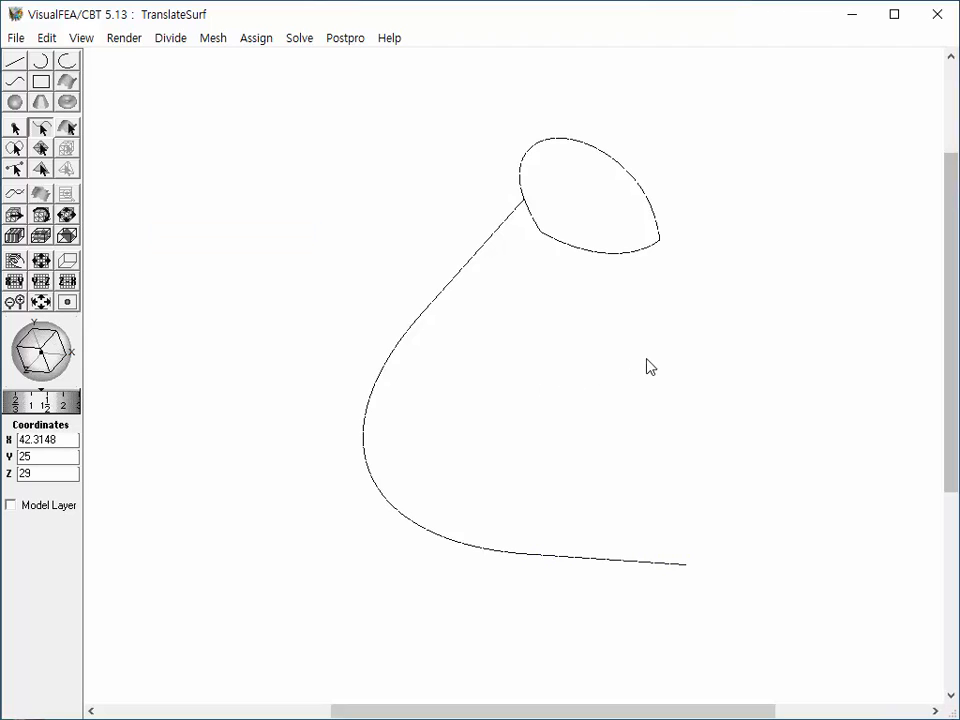
- Generate a Quad 4 translated surface mesh by sweeping the closed profile along the first straight path line, using a selected path
click(211, 39)
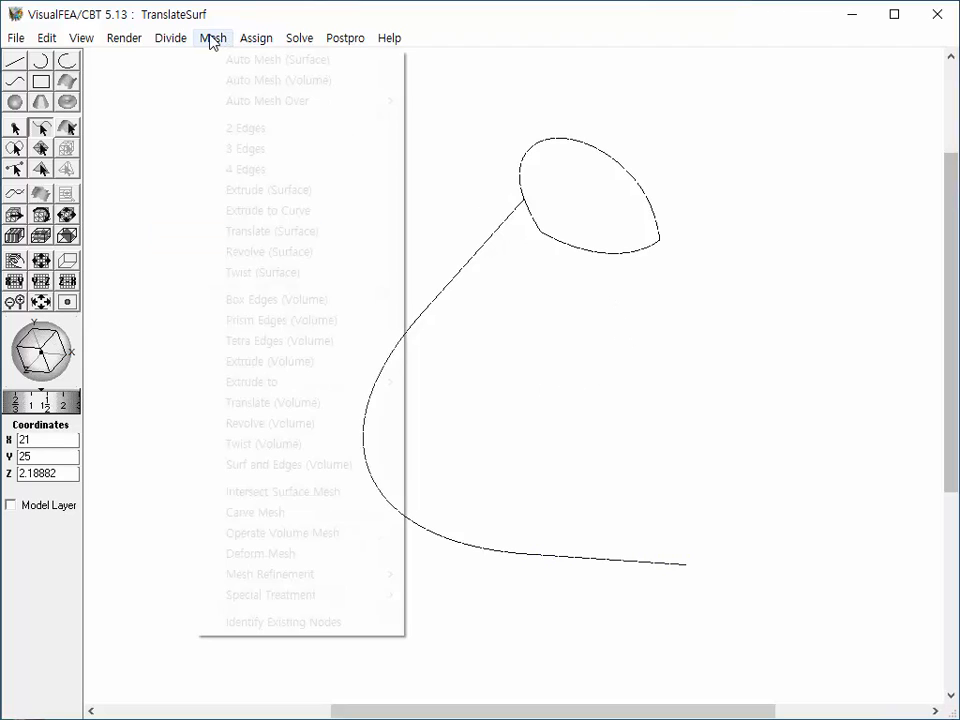
click(240, 234)
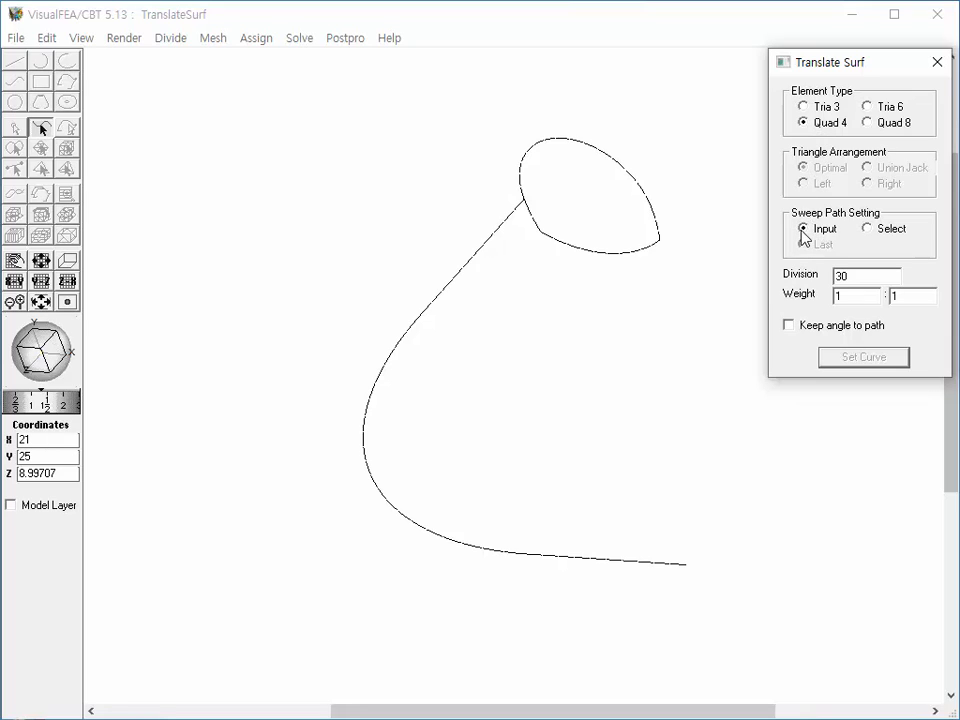
click(867, 230)
drag(502, 111, 677, 291)
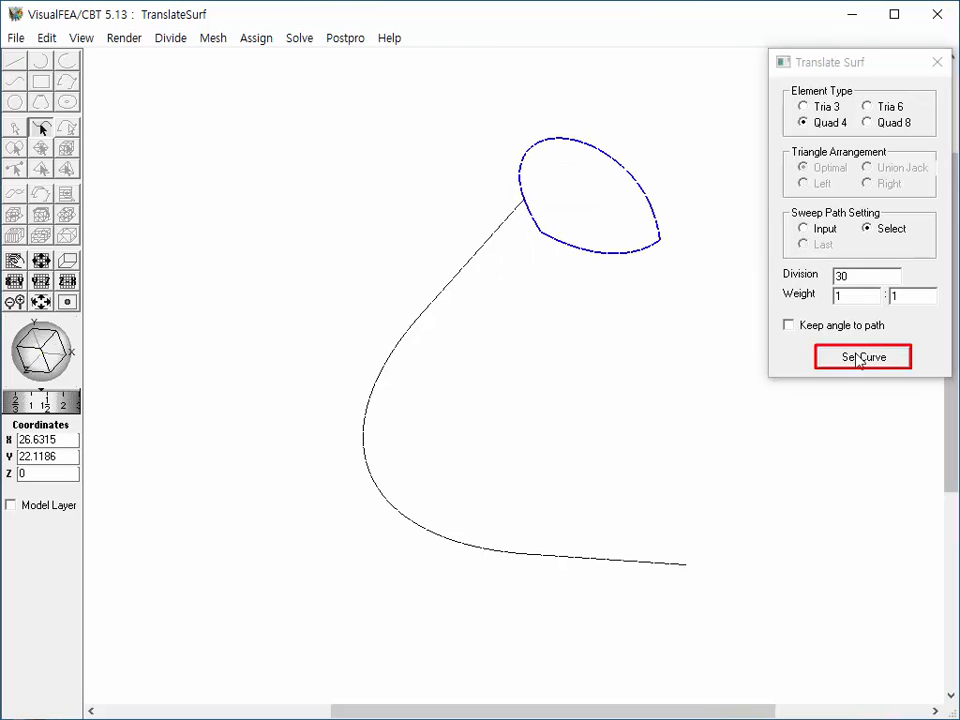
click(860, 358)
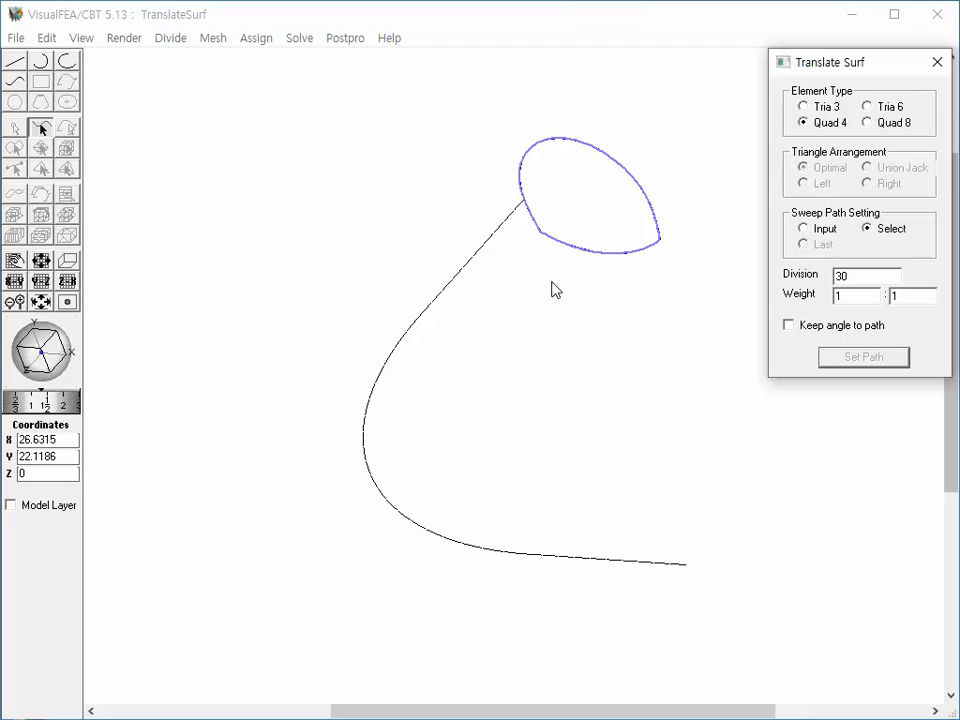
click(502, 232)
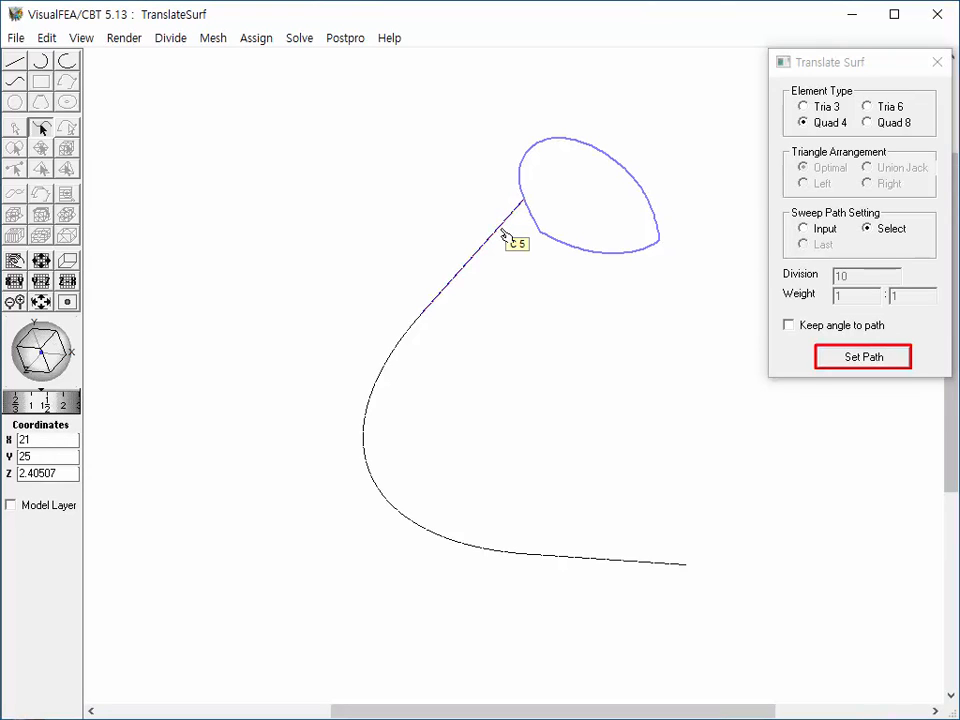
click(866, 364)
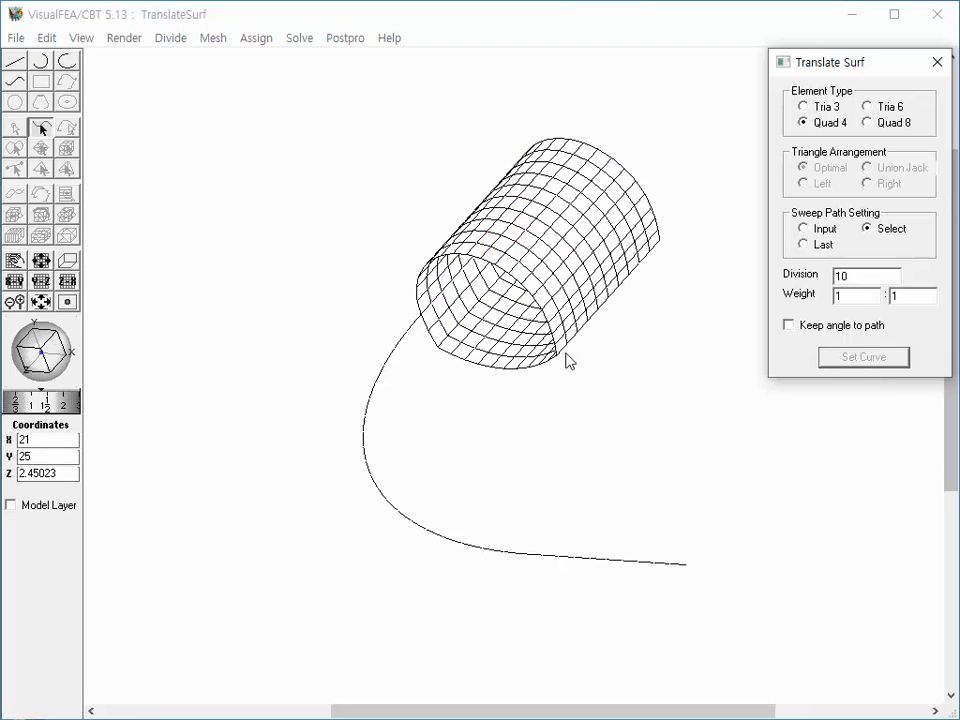
- Try to translate the tube mesh's open end profile along the arc without keeping its angle to the path, and undo the surface
click(521, 290)
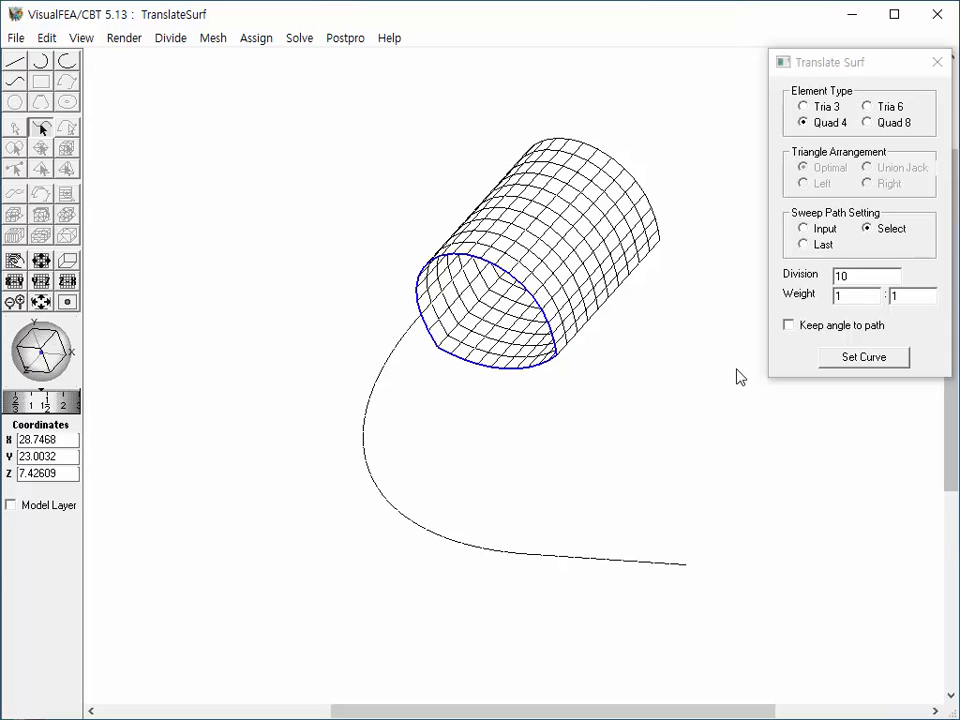
click(858, 358)
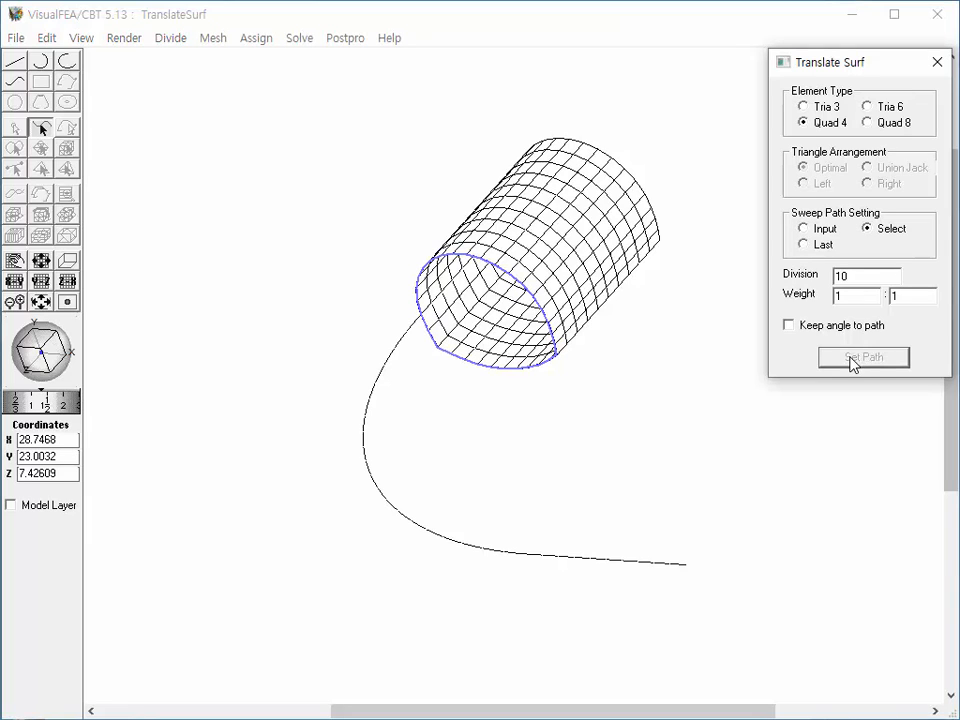
click(402, 343)
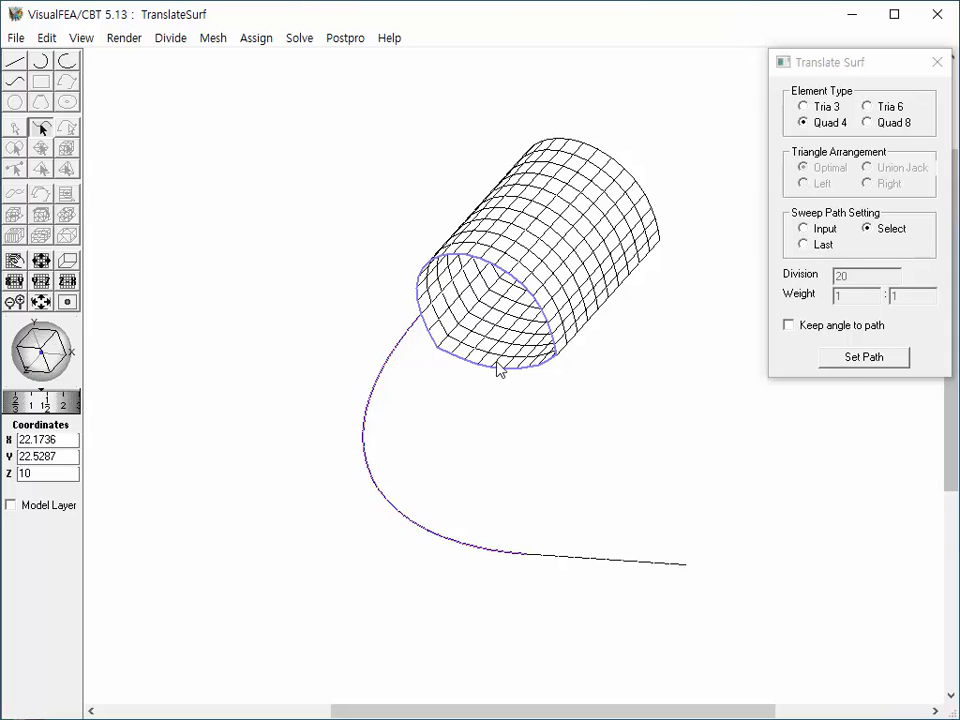
click(846, 363)
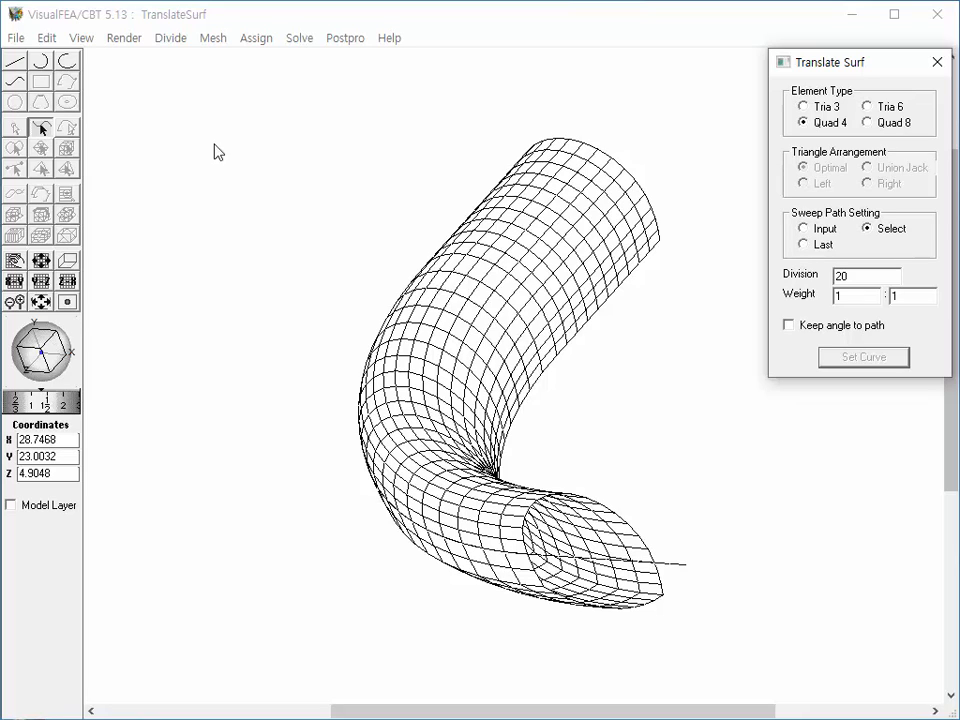
click(47, 40)
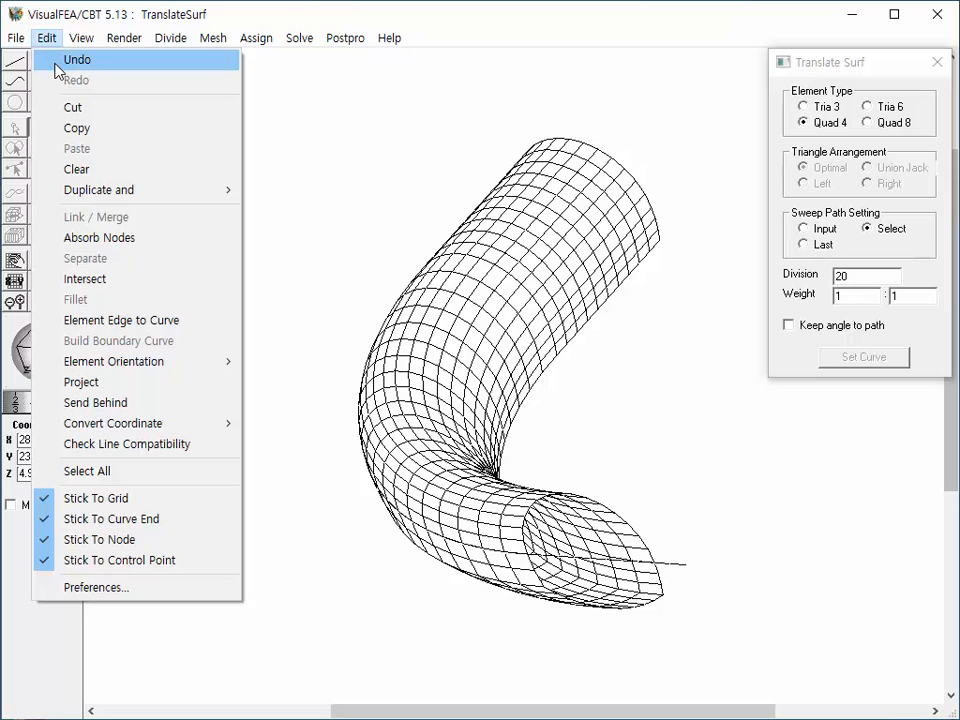
click(57, 62)
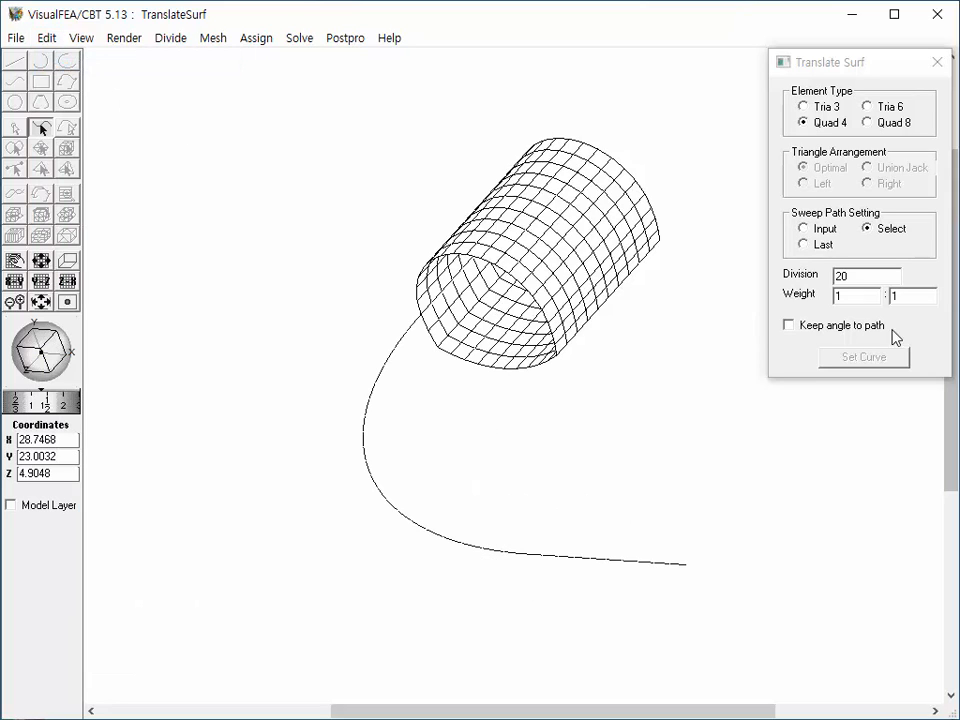
- Translate the tube's open end profile along the last sweep path, the arc, with Keep angle to path enabled
click(791, 325)
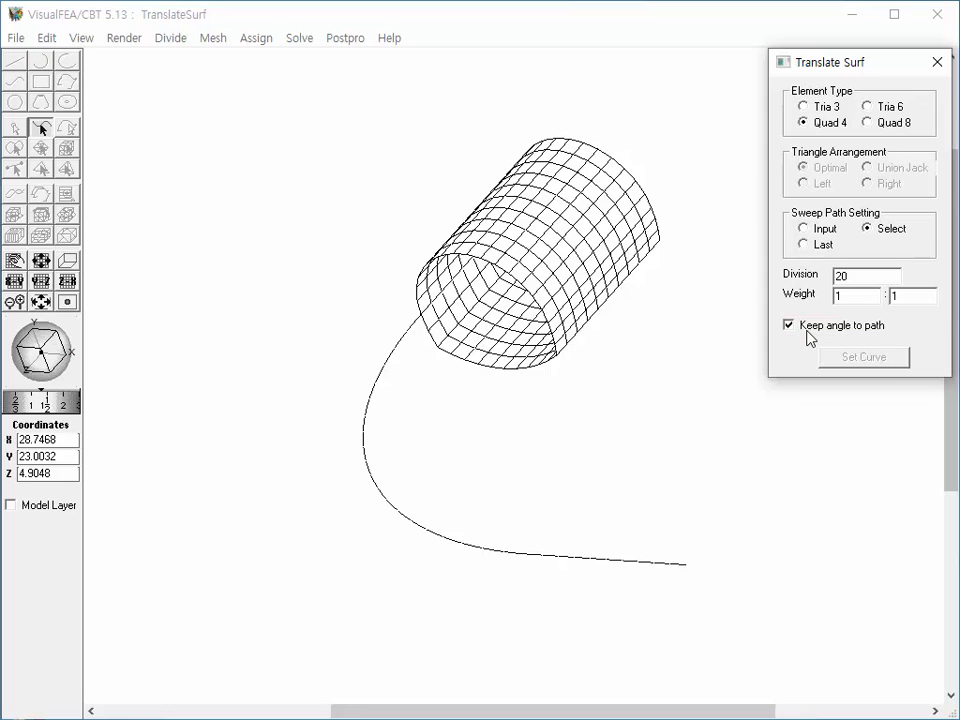
click(805, 246)
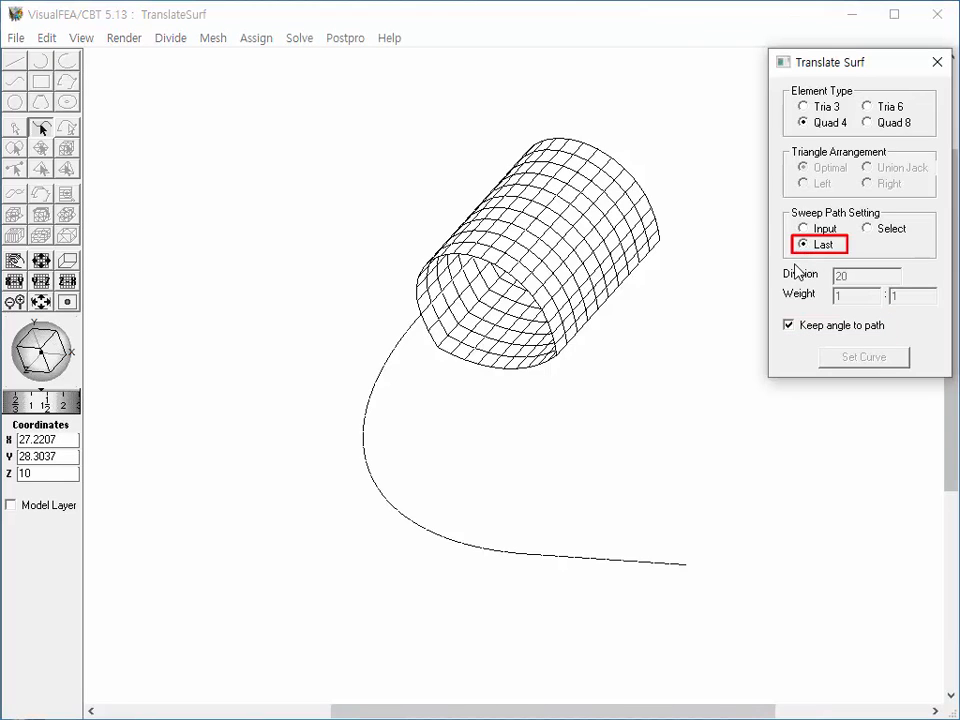
click(516, 284)
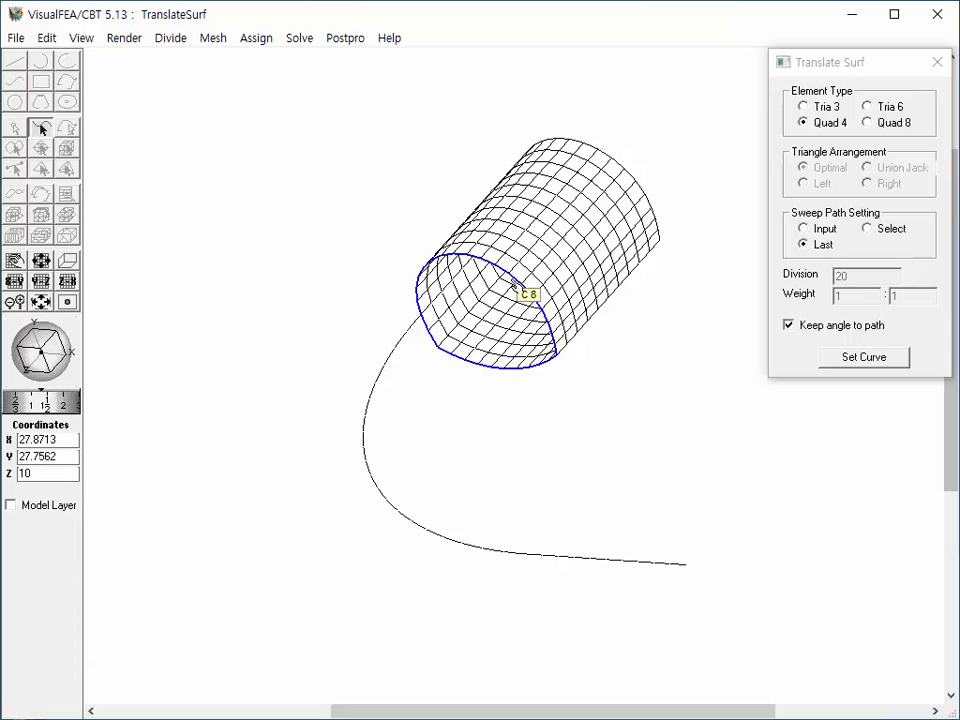
click(870, 359)
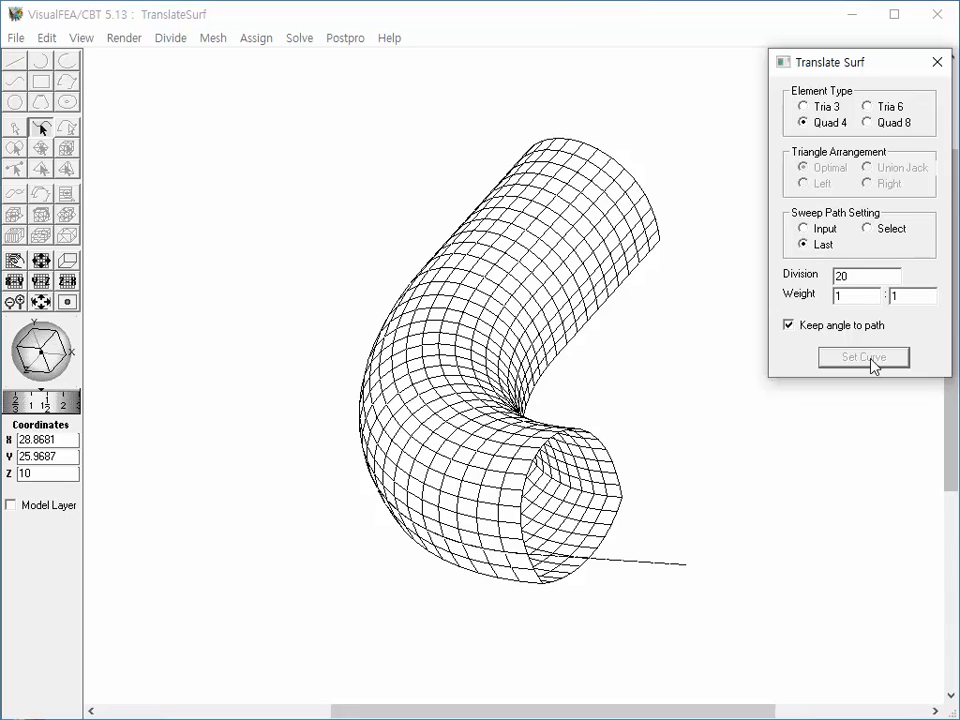
- Translate the profile at the bend's end along the remaining straight line as a selected path, and finish surface translation
click(867, 230)
click(612, 543)
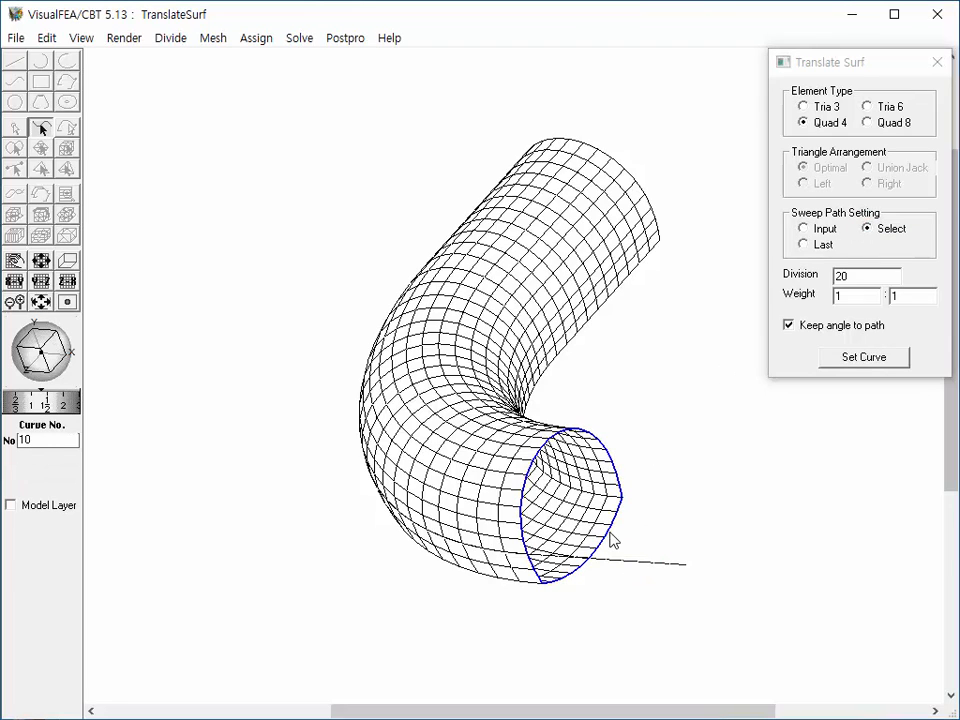
click(849, 364)
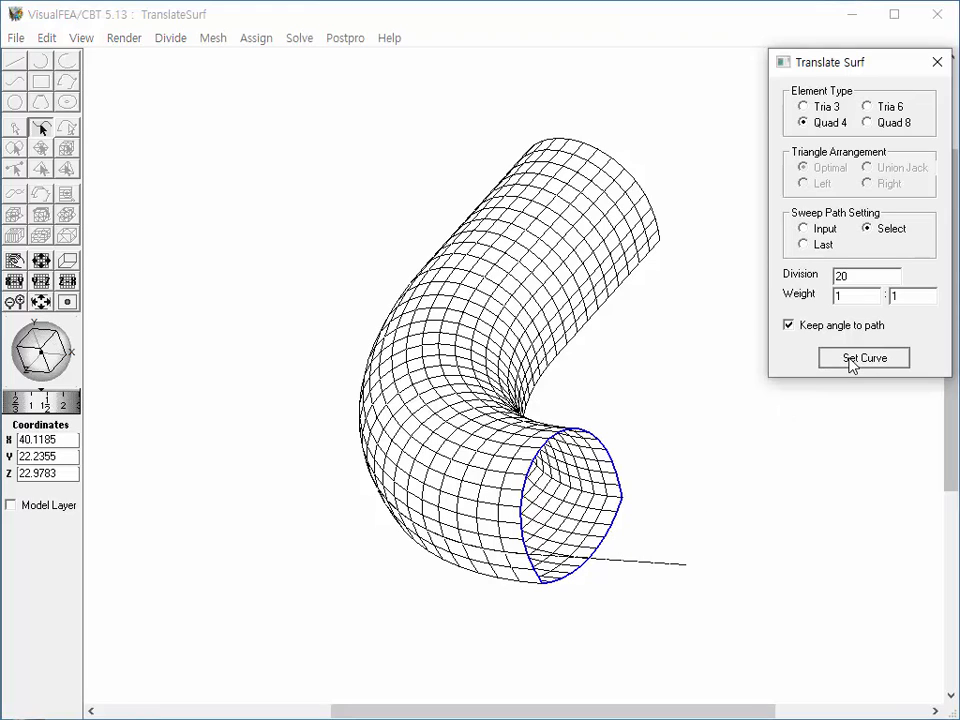
click(641, 568)
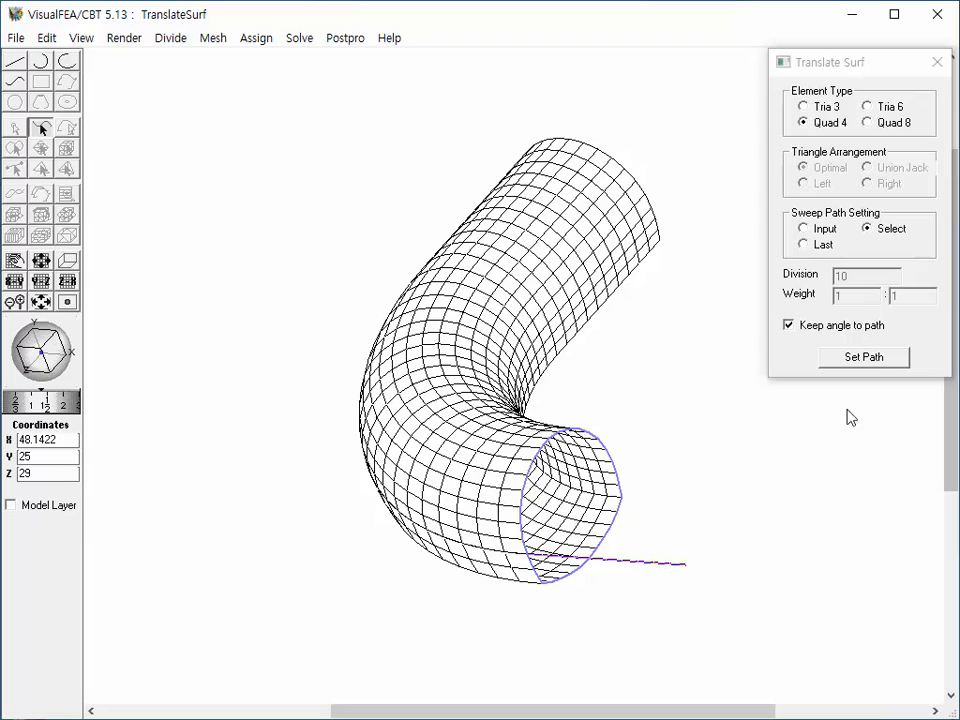
click(866, 357)
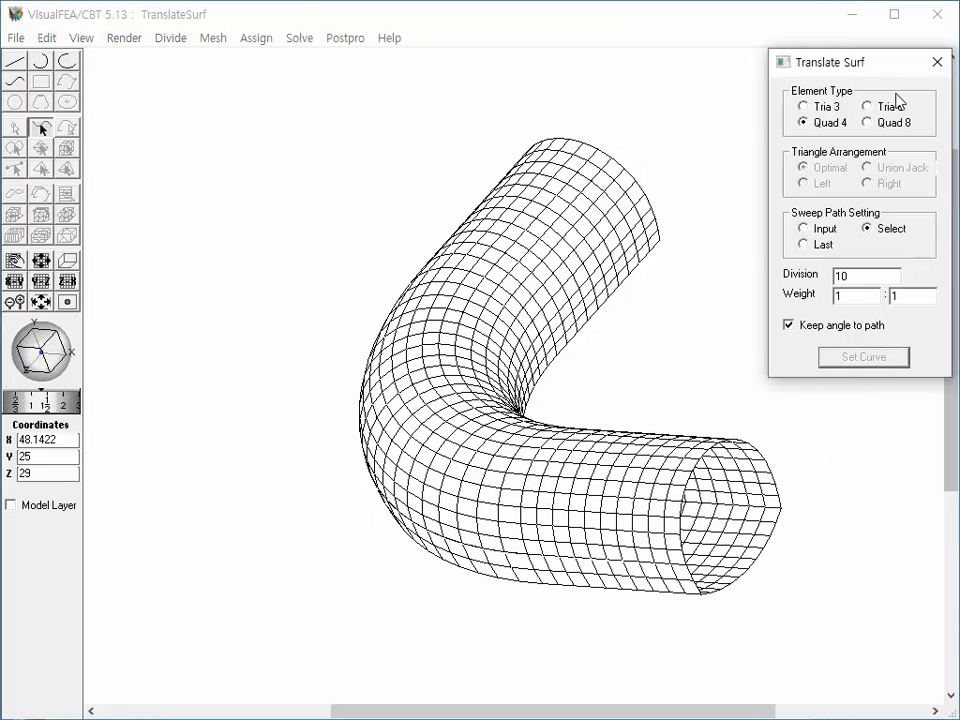
click(937, 62)
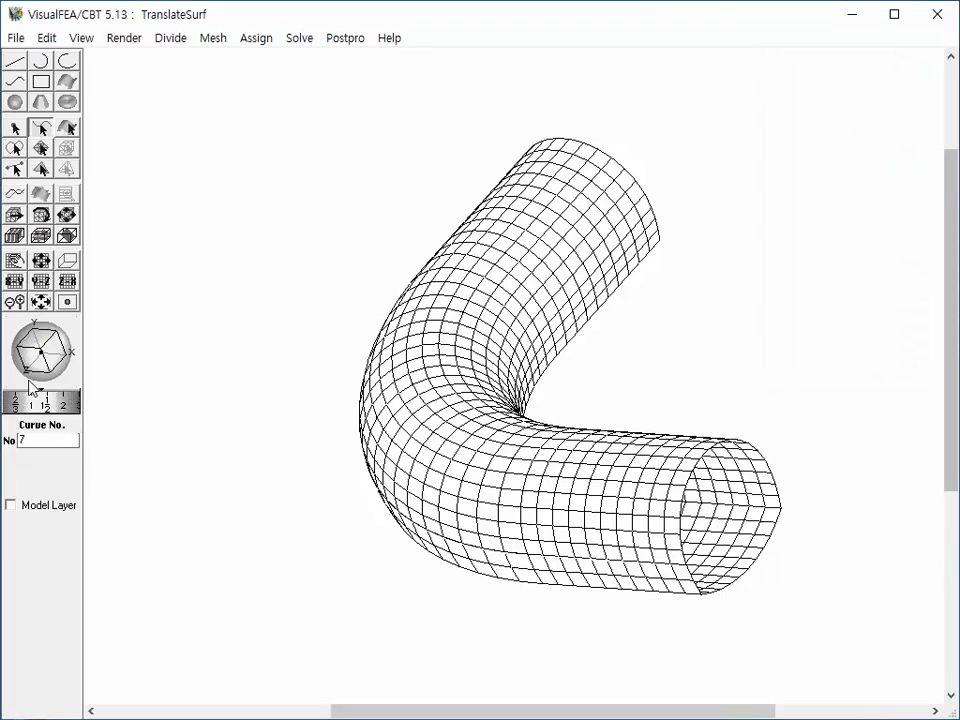
- Render the complete bent tube mesh as a smoothly shaded surface
drag(45, 376, 27, 393)
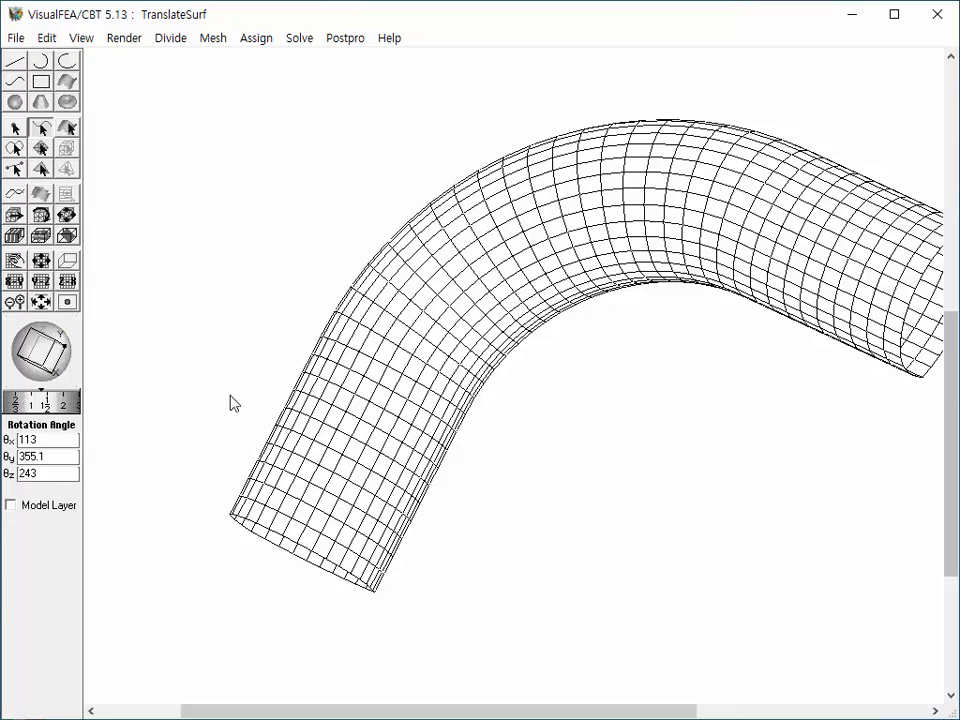
right_drag(231, 402, 141, 386)
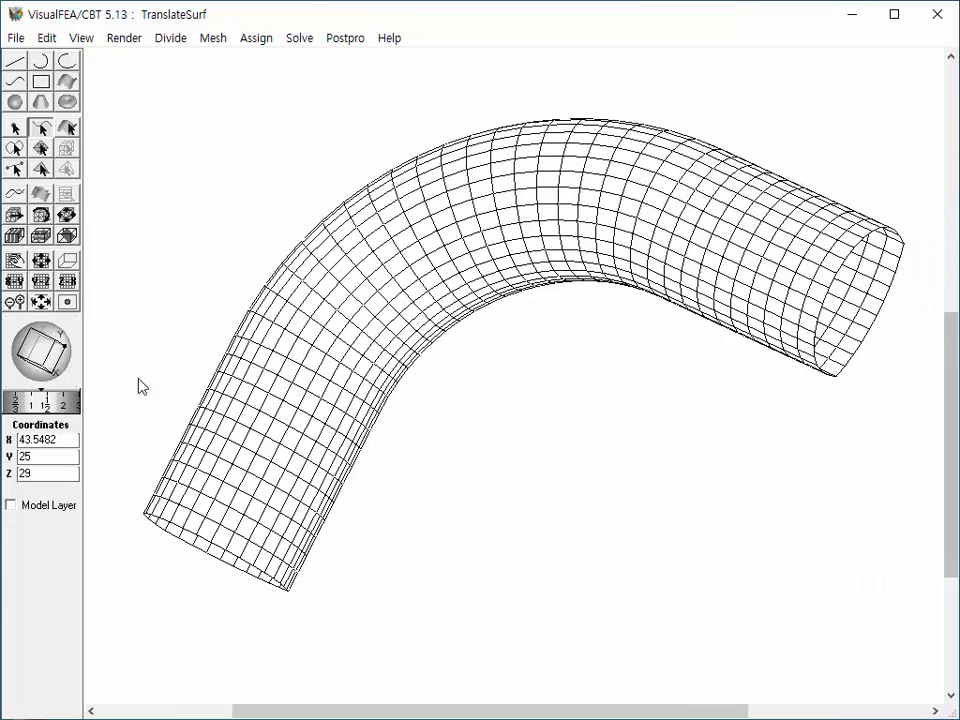
drag(46, 370, 71, 365)
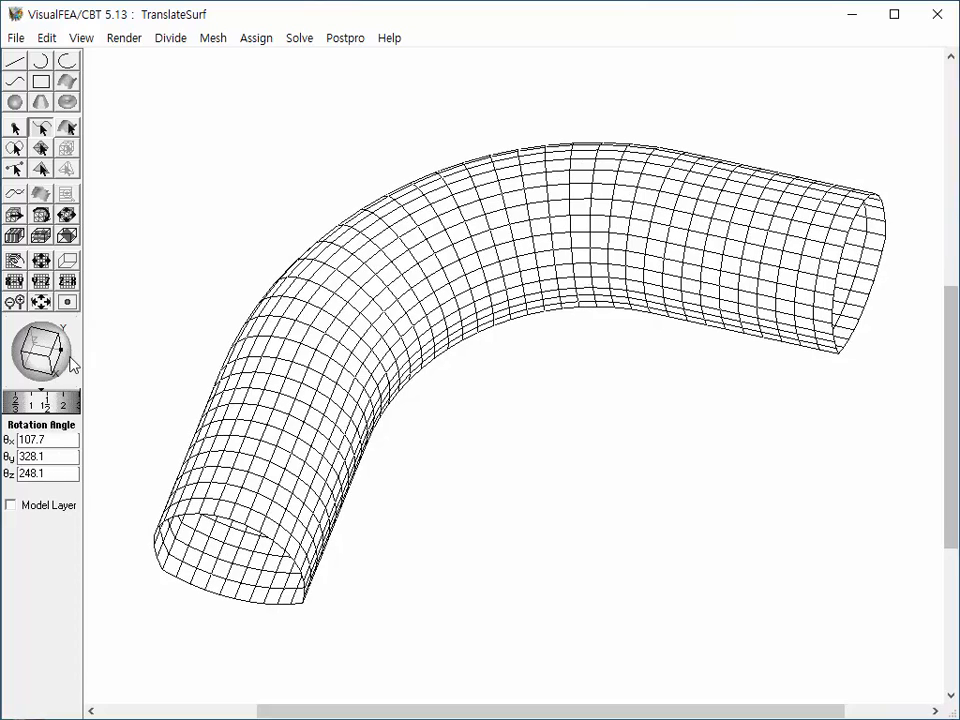
click(126, 38)
click(131, 145)
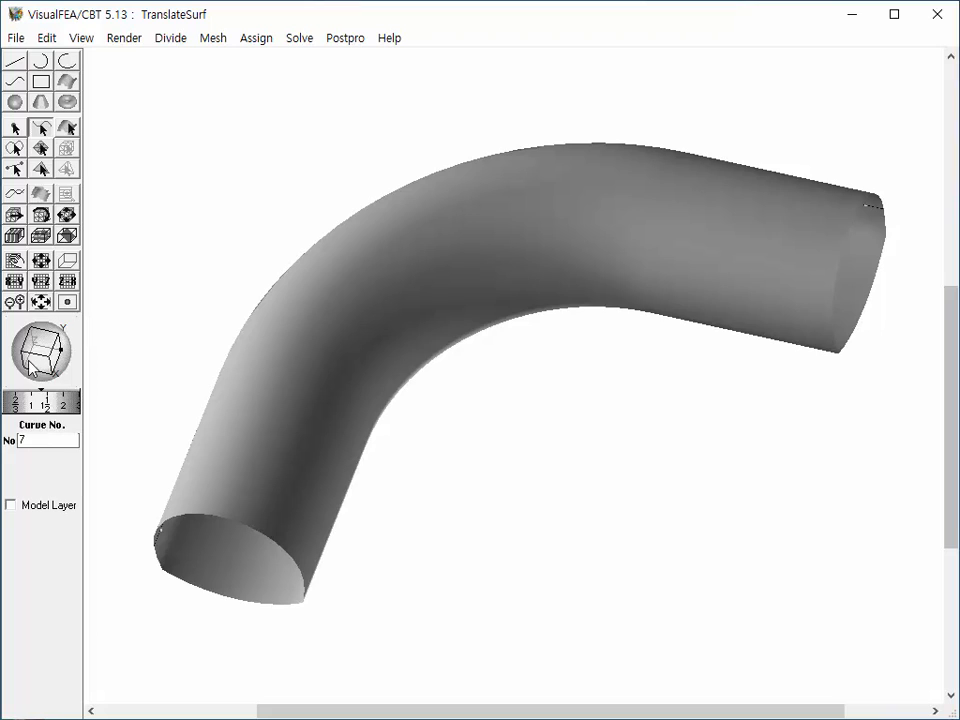
- Delete the three sweep path curves from the tube surface: the last straight line, the arc and the first straight line
drag(44, 350, 60, 372)
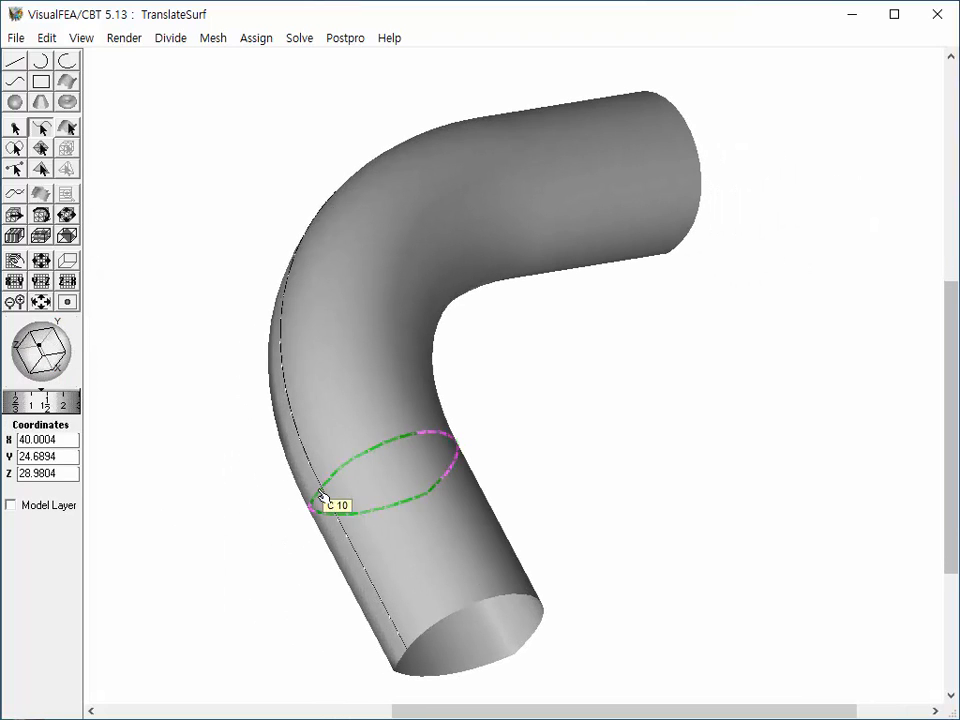
click(341, 526)
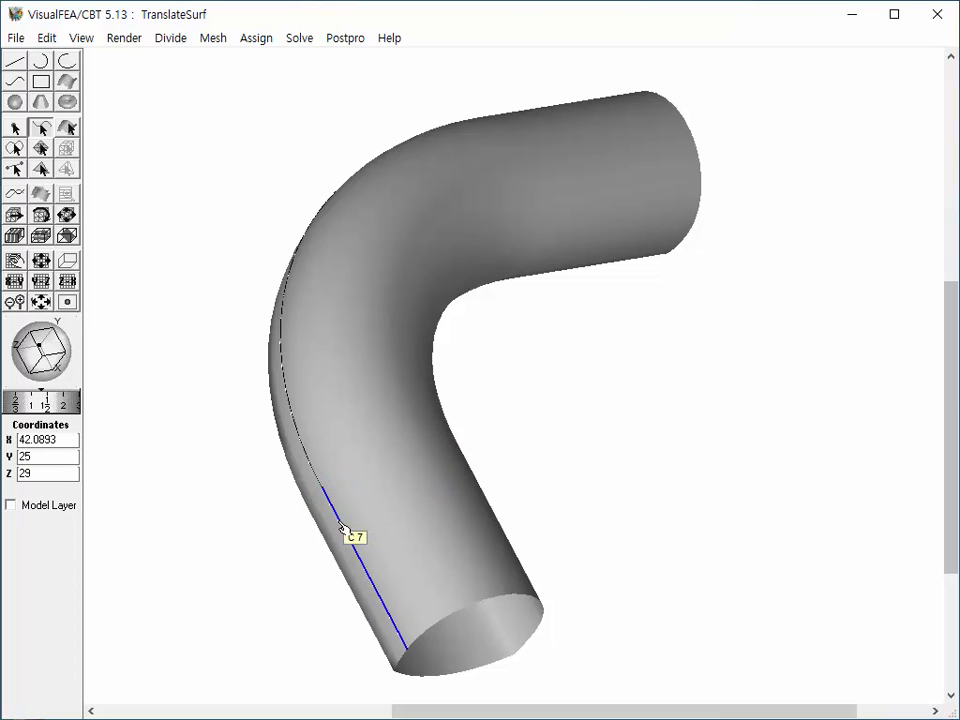
key(Delete)
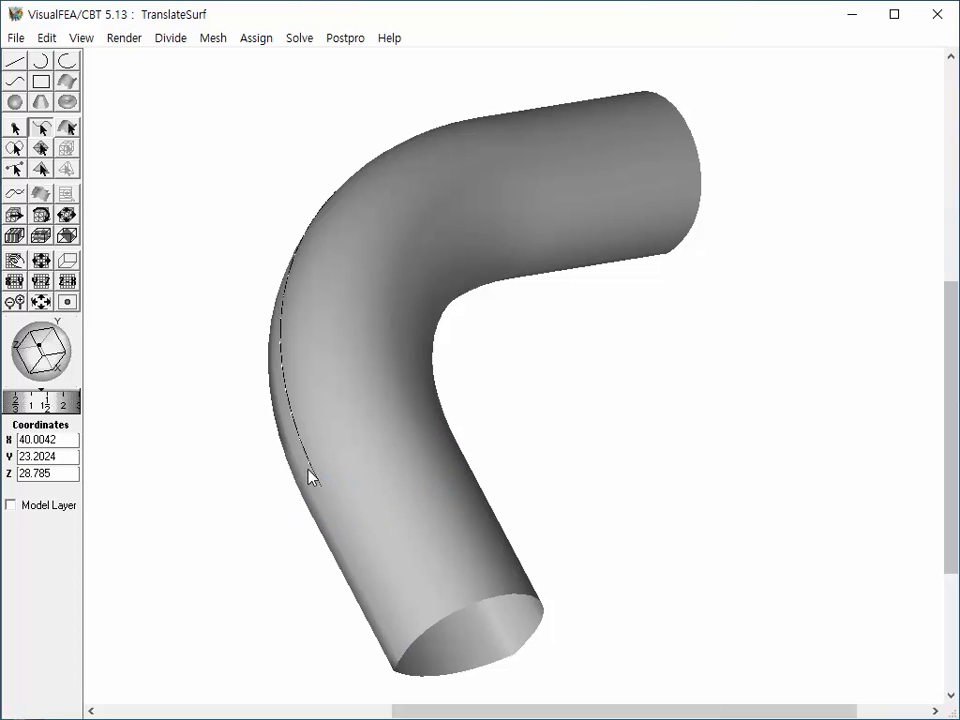
click(320, 477)
key(Delete)
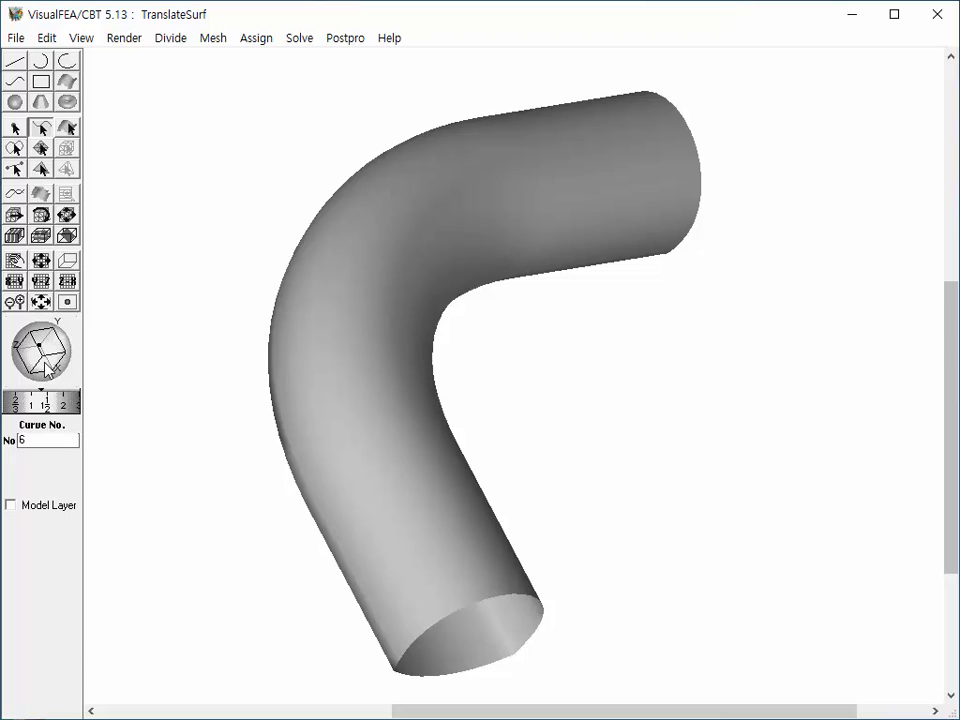
drag(47, 368, 52, 300)
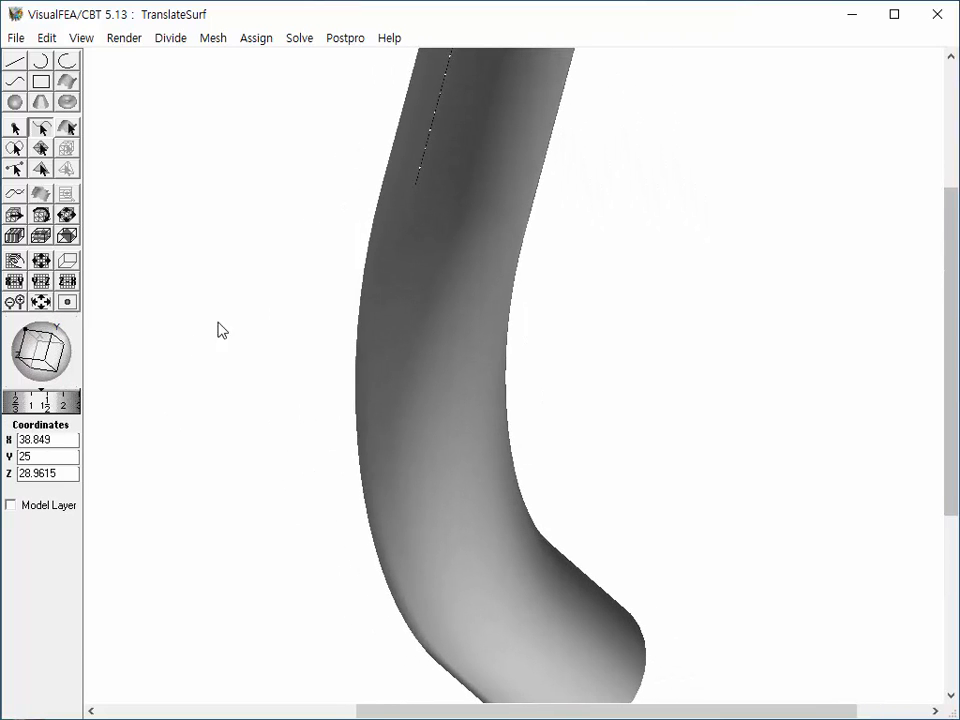
click(430, 155)
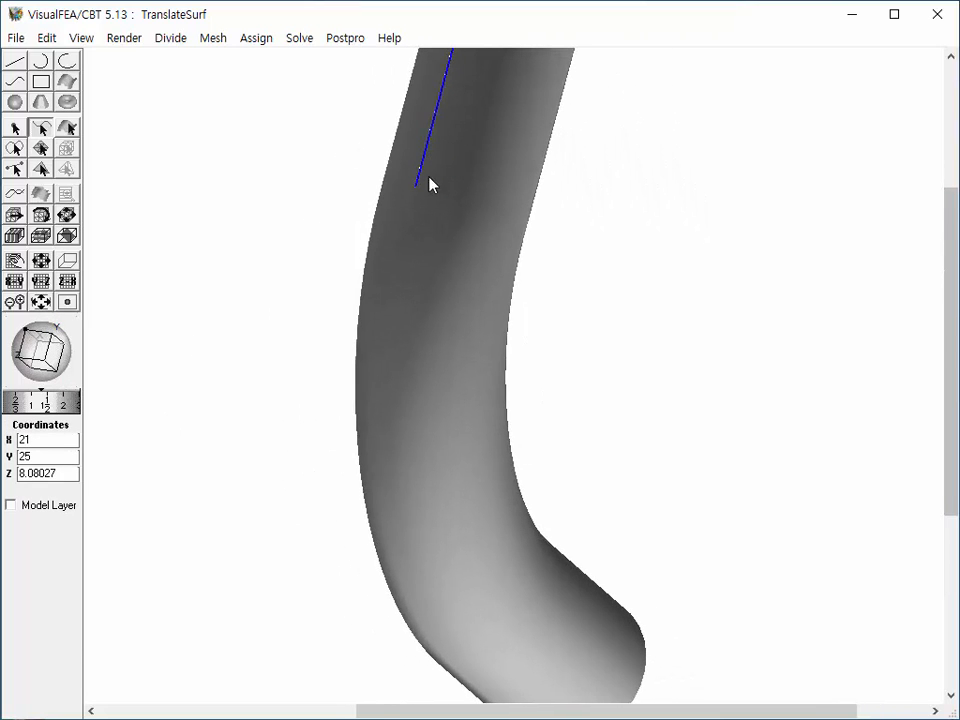
key(Delete)
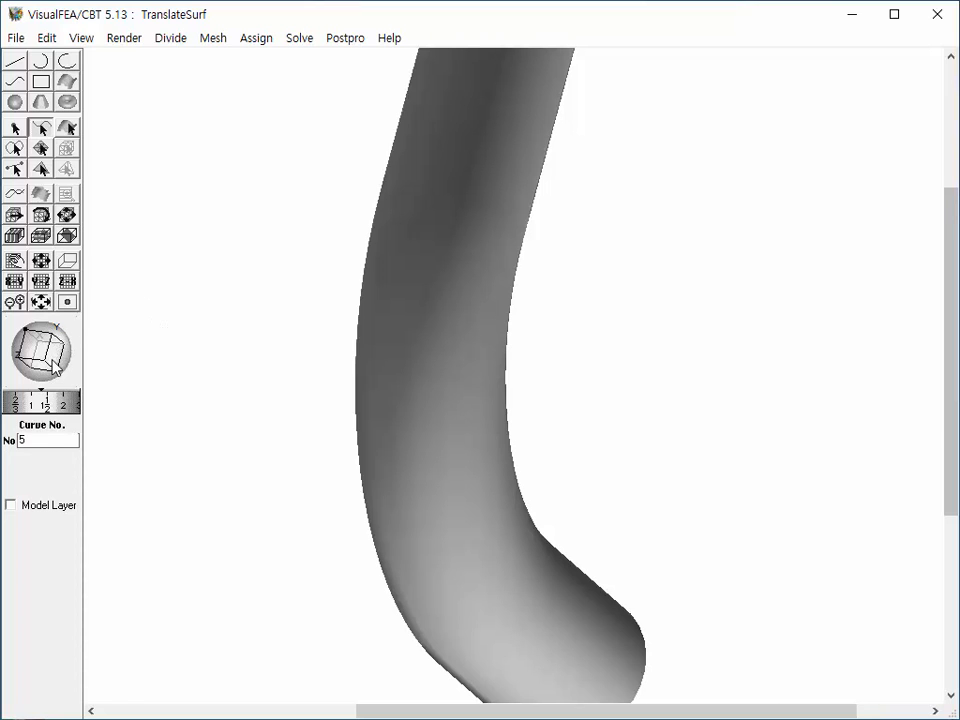
drag(47, 360, 14, 320)
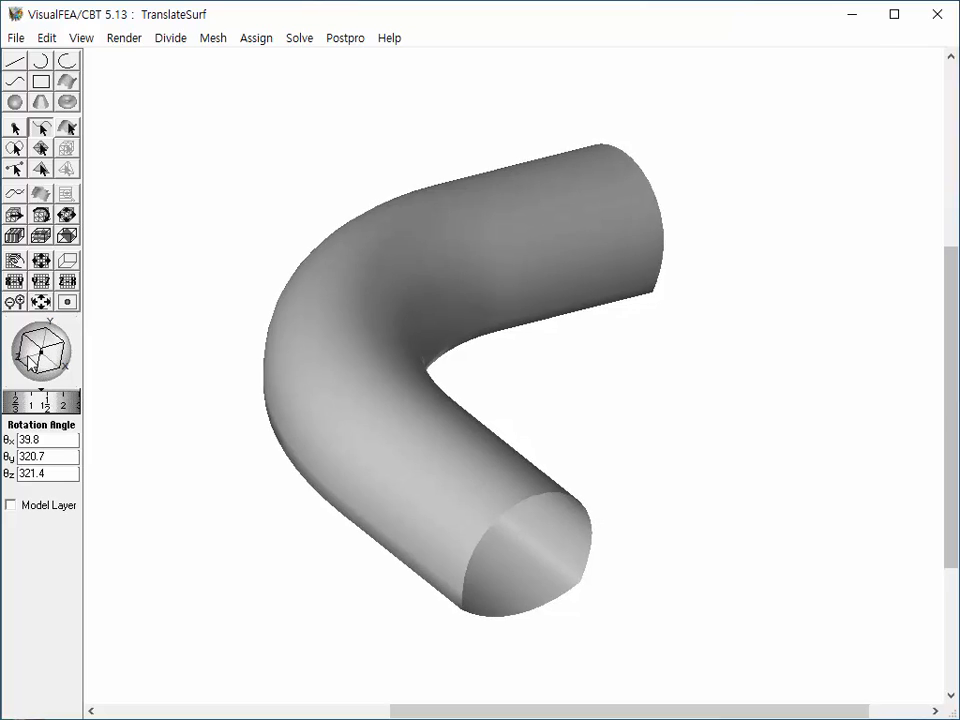